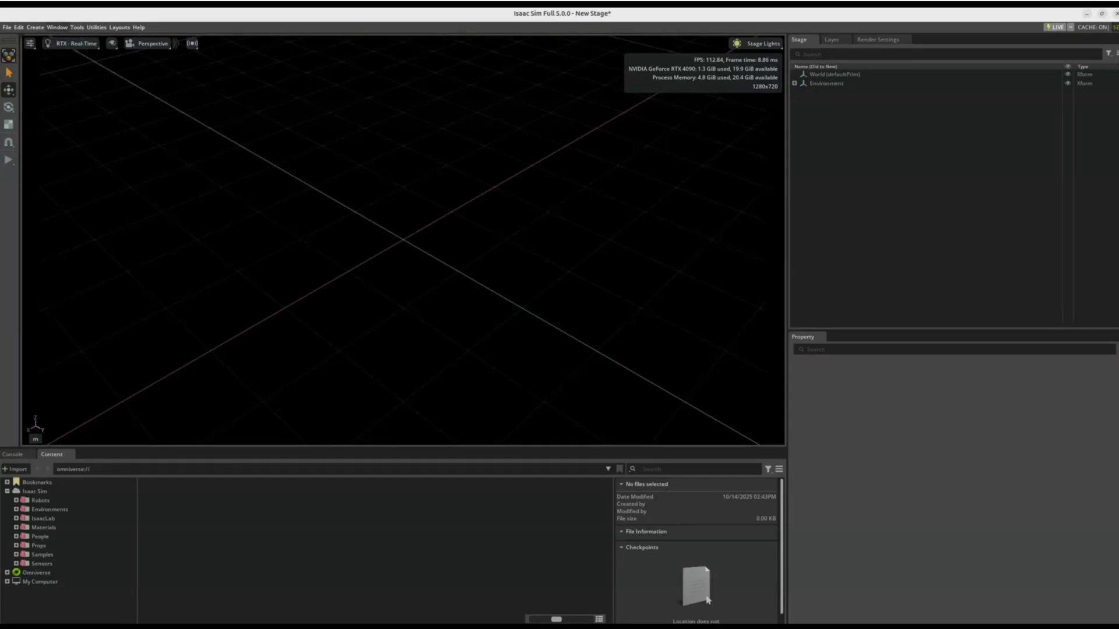
Step: Enable the MobilityGen UI extension, found by filtering the Extensions manager for 'mob'
{"action": "key", "text": "alt+w"}
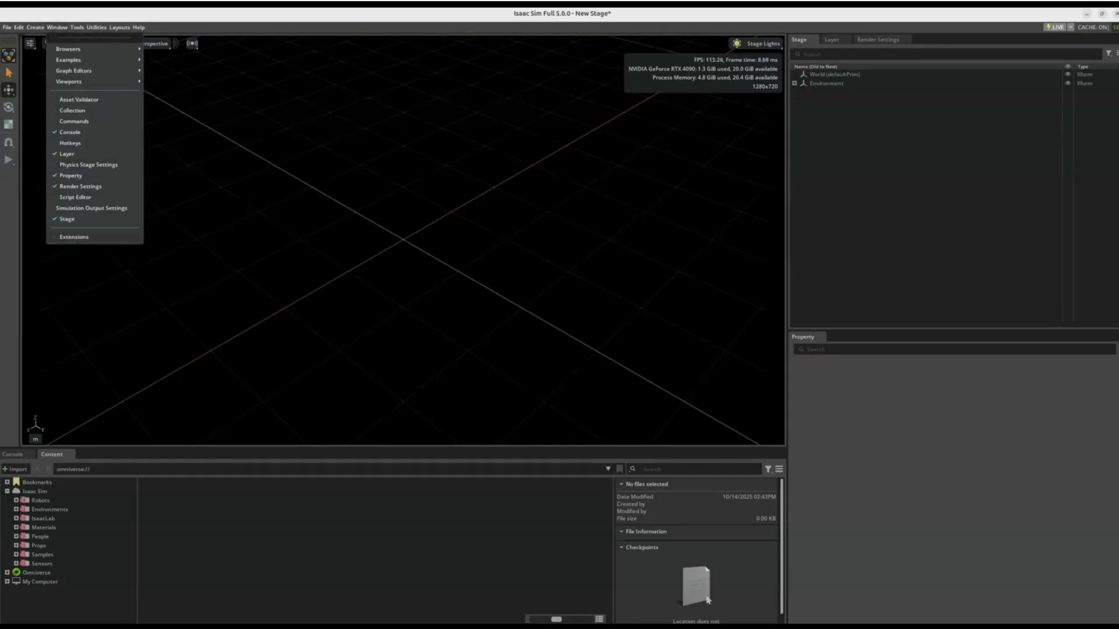
{"action": "key", "text": "Up"}
{"action": "key", "text": "Return"}
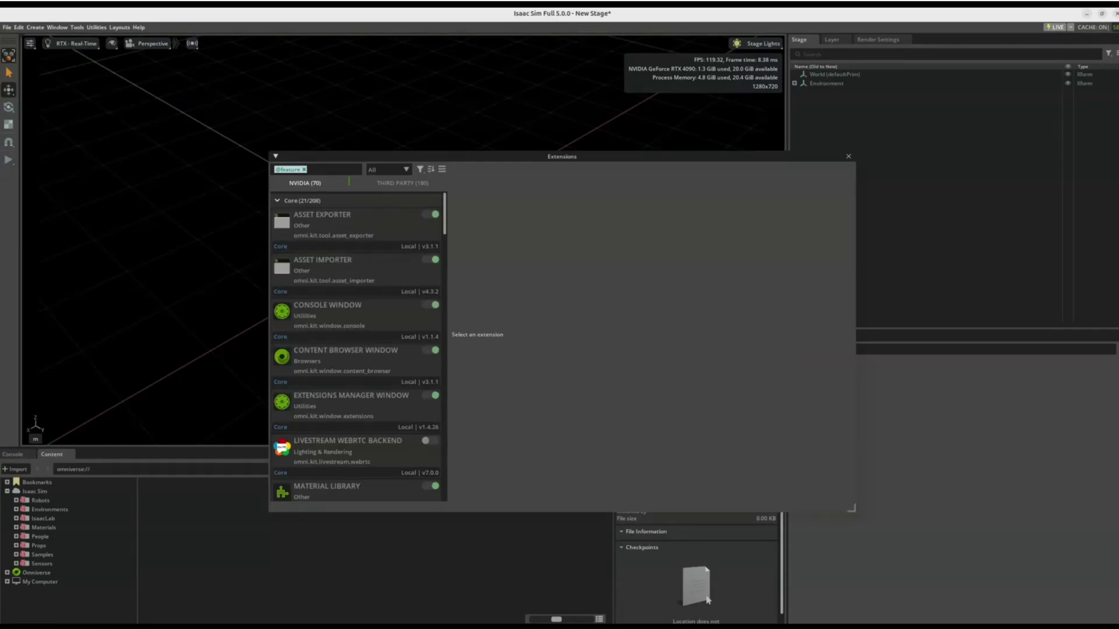
{"action": "key", "text": "BackSpace"}
{"action": "type", "text": "mobi"}
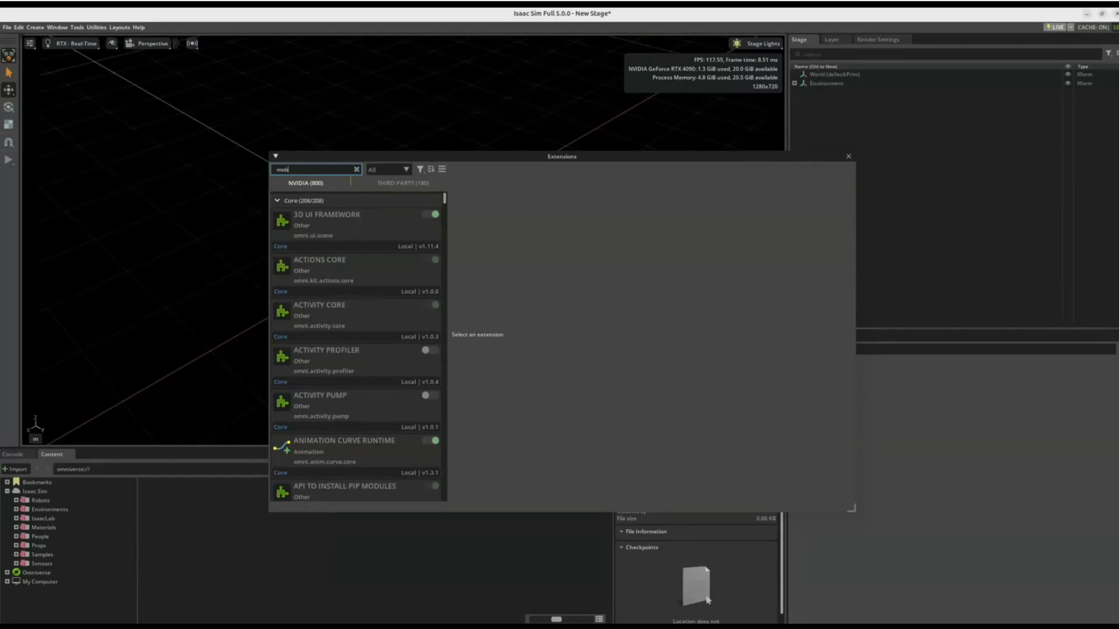
{"action": "key", "text": "Return"}
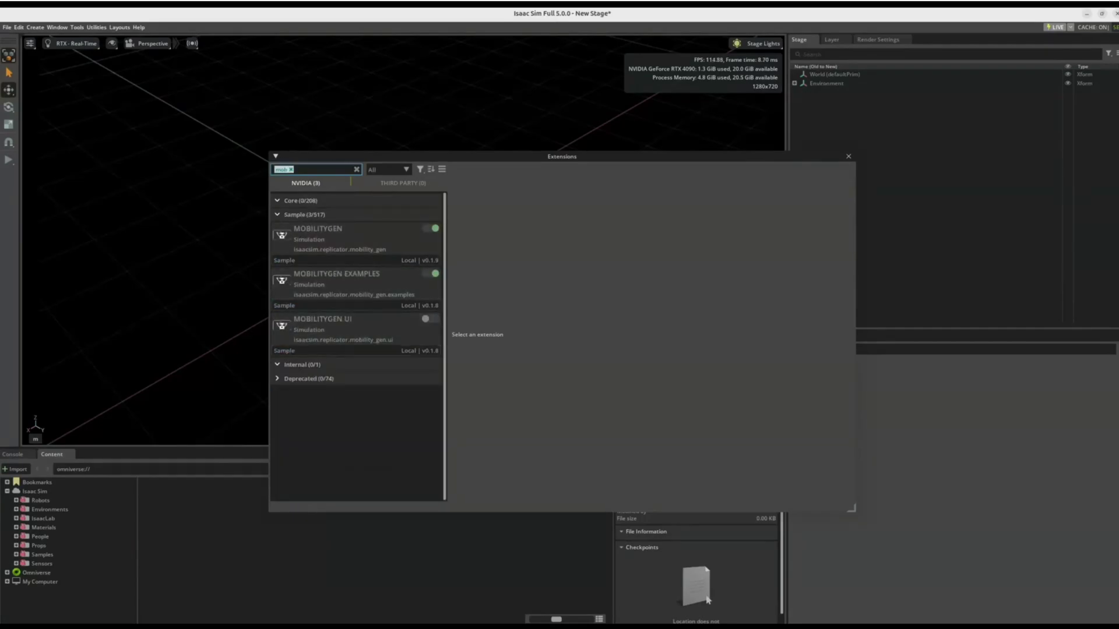
{"action": "key", "text": "Down"}
{"action": "key", "text": "Down"}
{"action": "key", "text": "Down"}
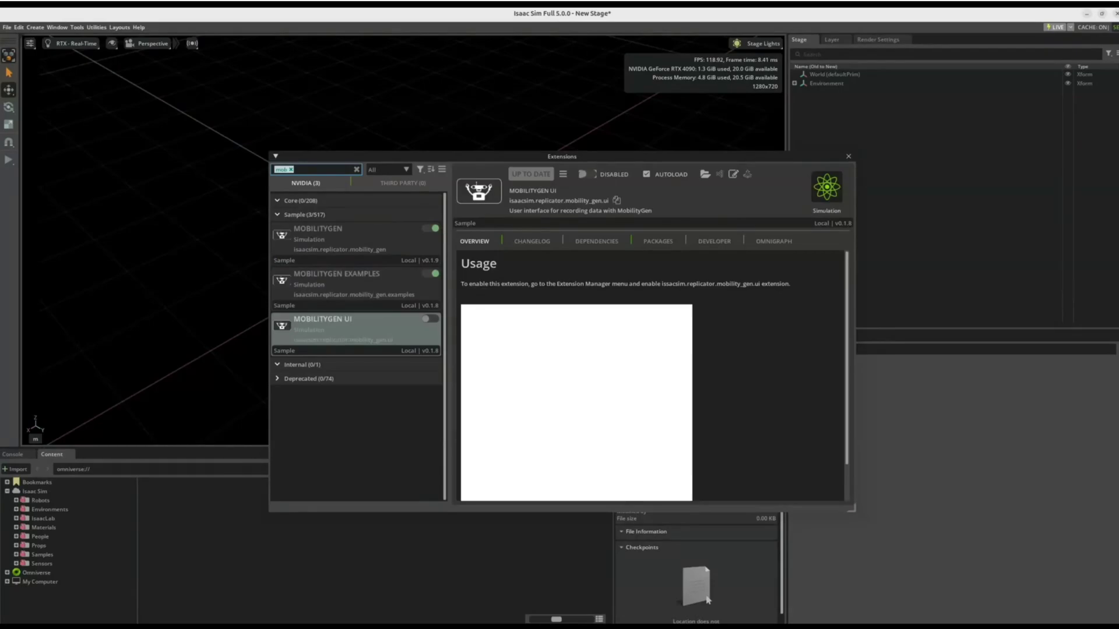
{"action": "key", "text": "space"}
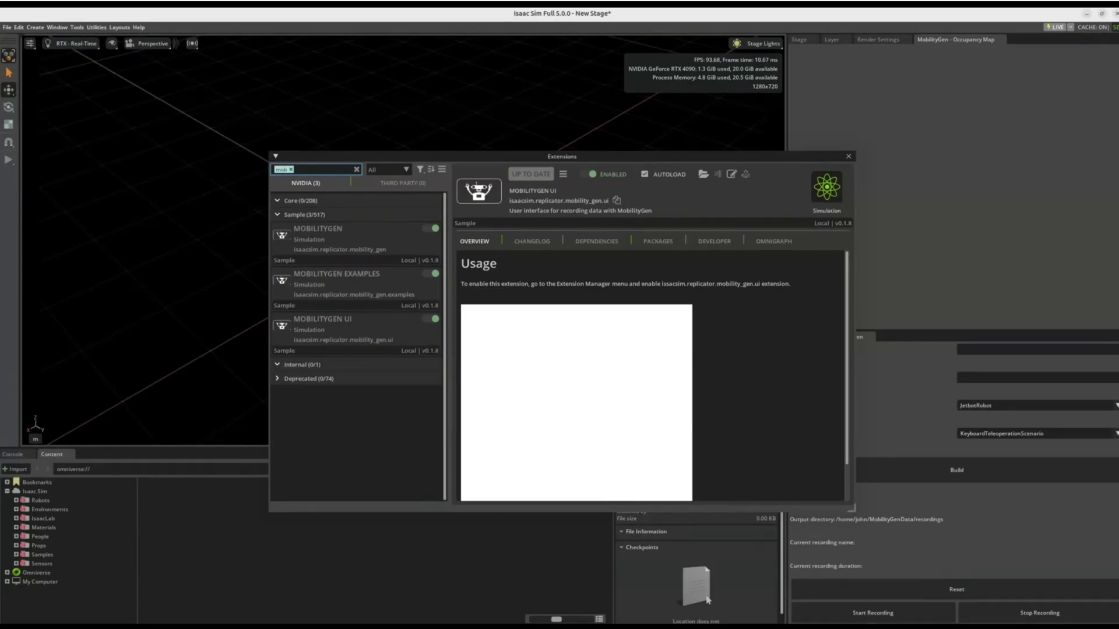
{"action": "key", "text": "Escape"}
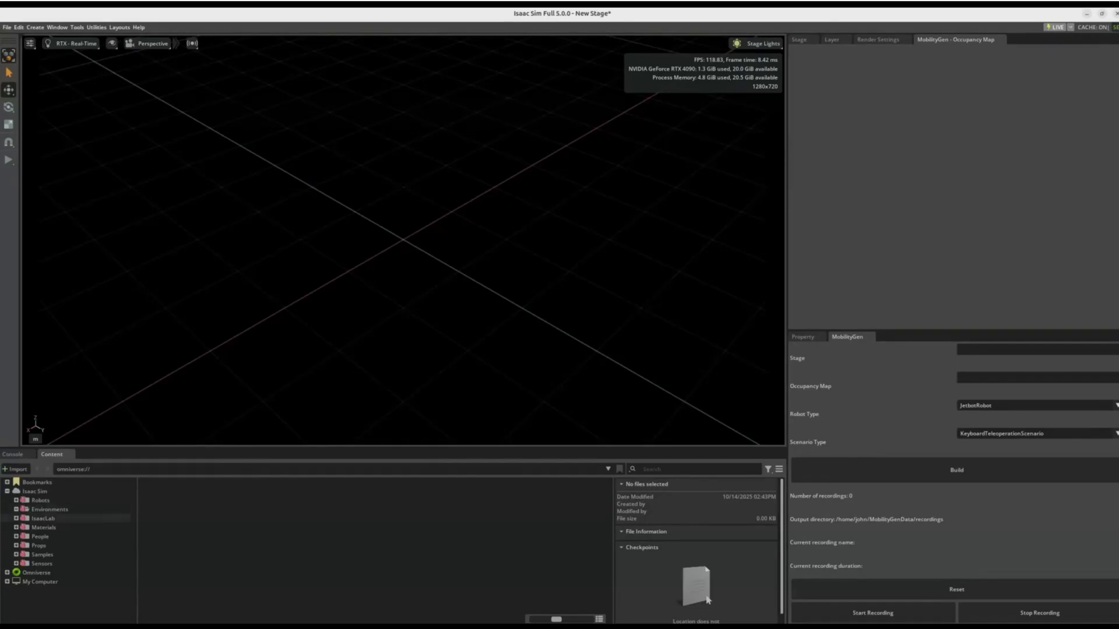
Step: Paste the Simple_Warehouse warehouse_multiple_shelves.usd URL into the MobilityGen Stage field
{"action": "left_click", "coordinate": [16, 510]}
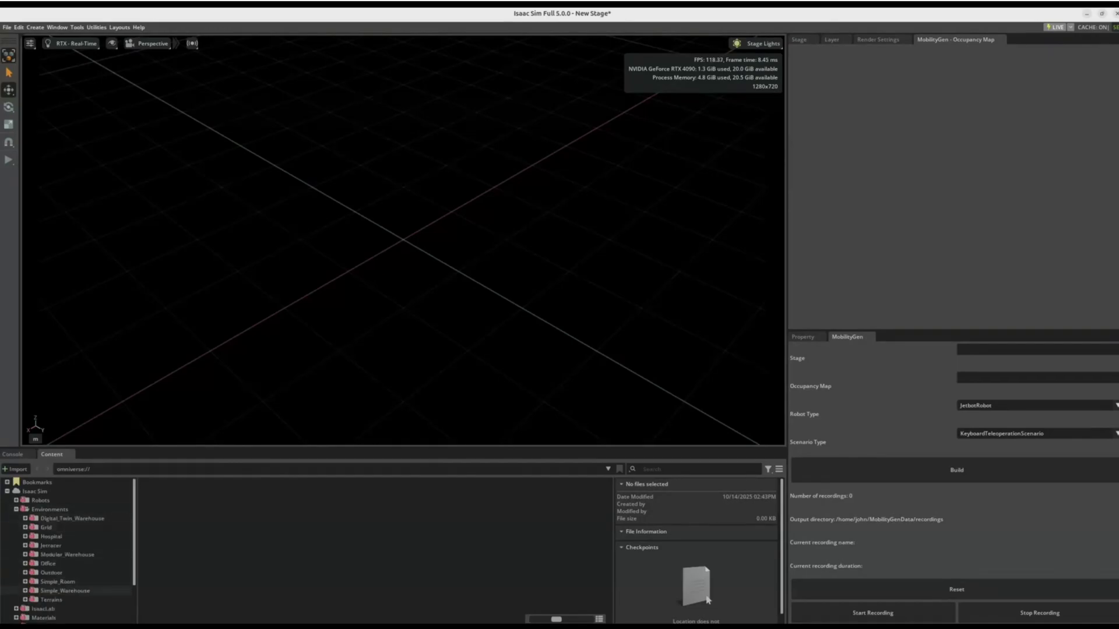
{"action": "left_click", "coordinate": [64, 591]}
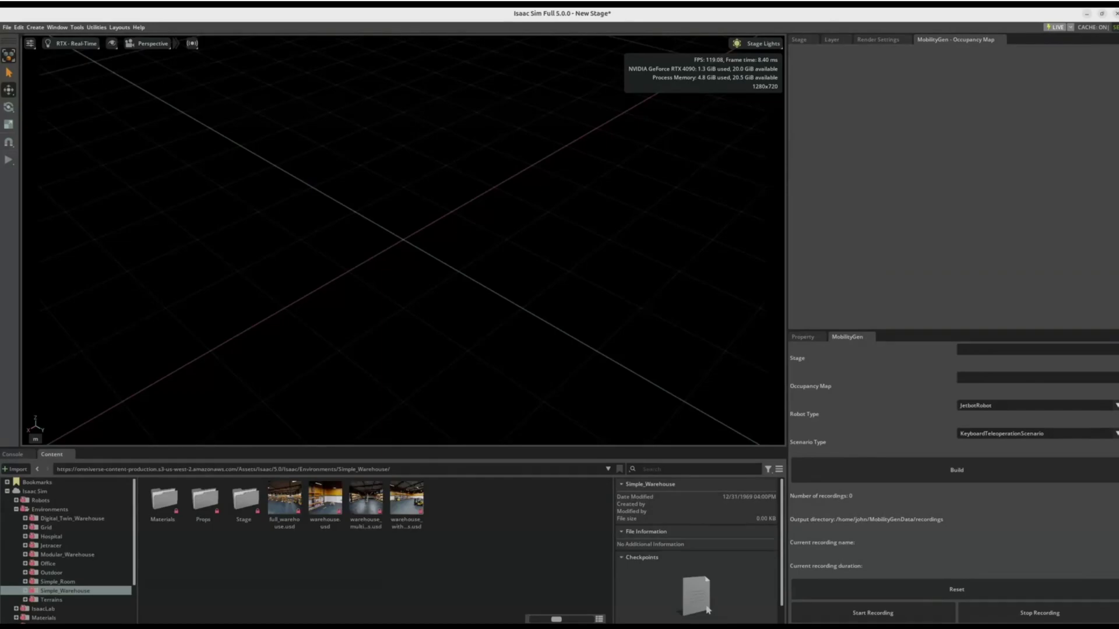
{"action": "right_click", "coordinate": [371, 503]}
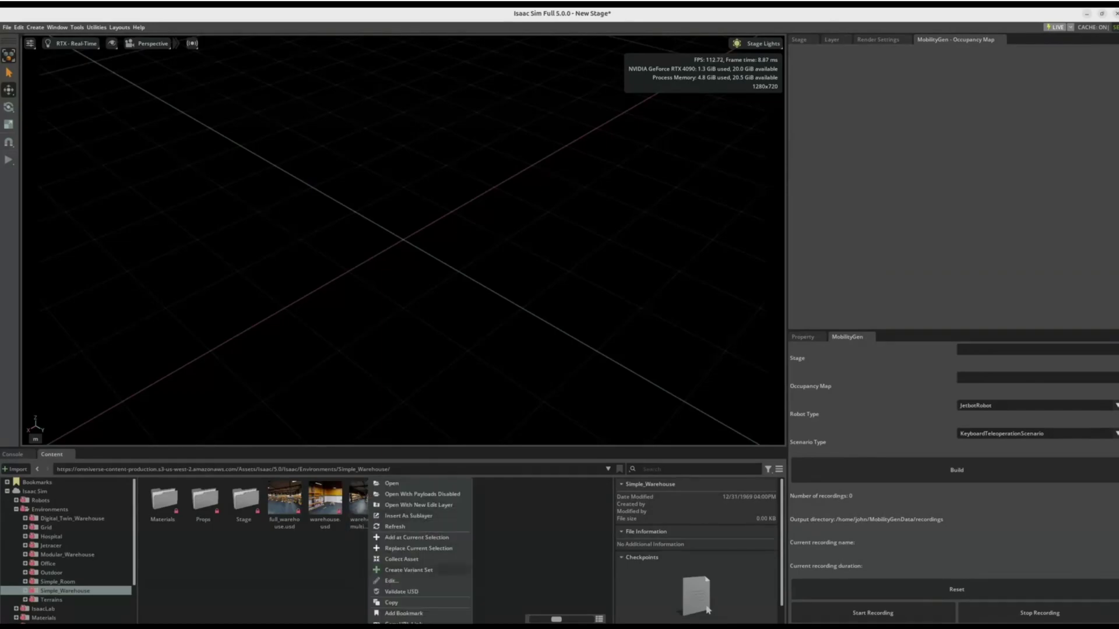
{"action": "left_click", "coordinate": [709, 610]}
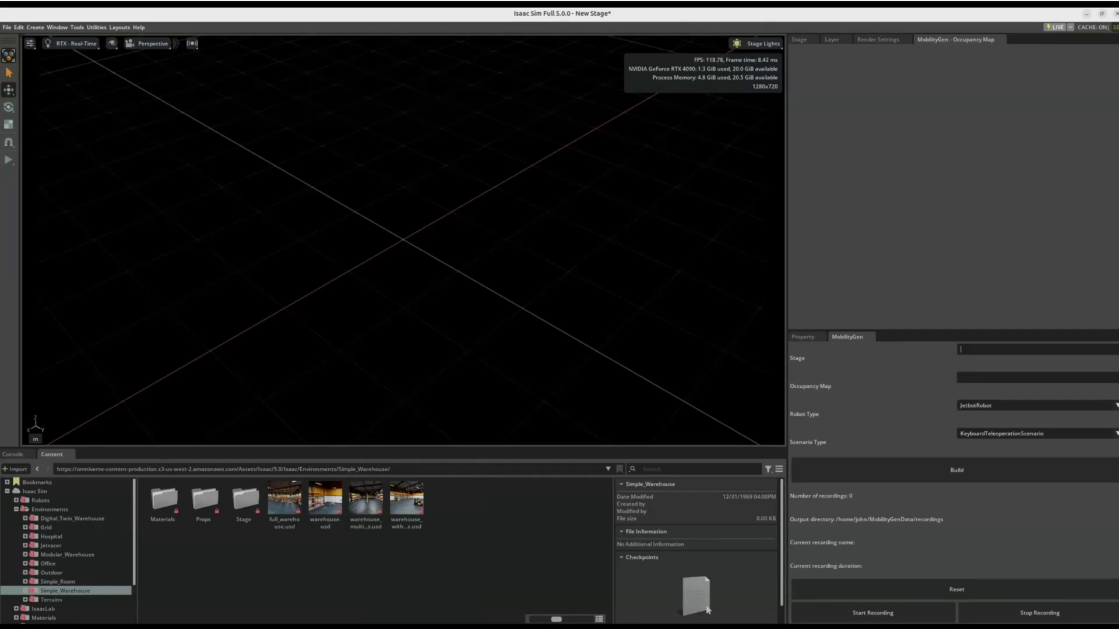
{"action": "key", "text": "ctrl+v"}
{"action": "key", "text": "Tab"}
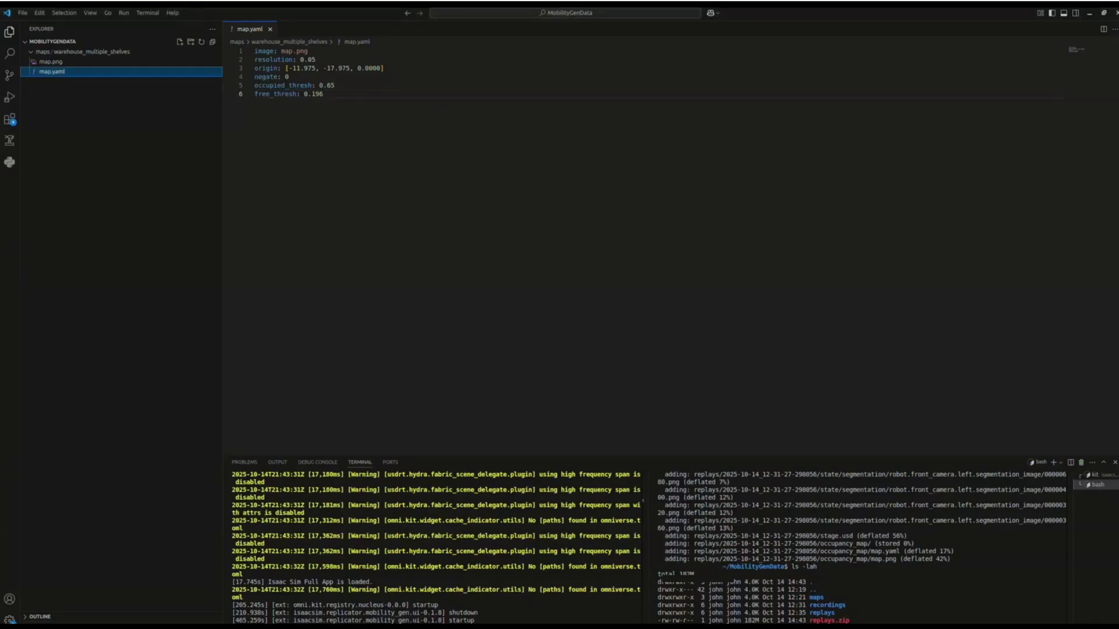
Step: Copy the map.yaml file path in Visual Studio Code and return to Isaac Sim
{"action": "right_click", "coordinate": [105, 72]}
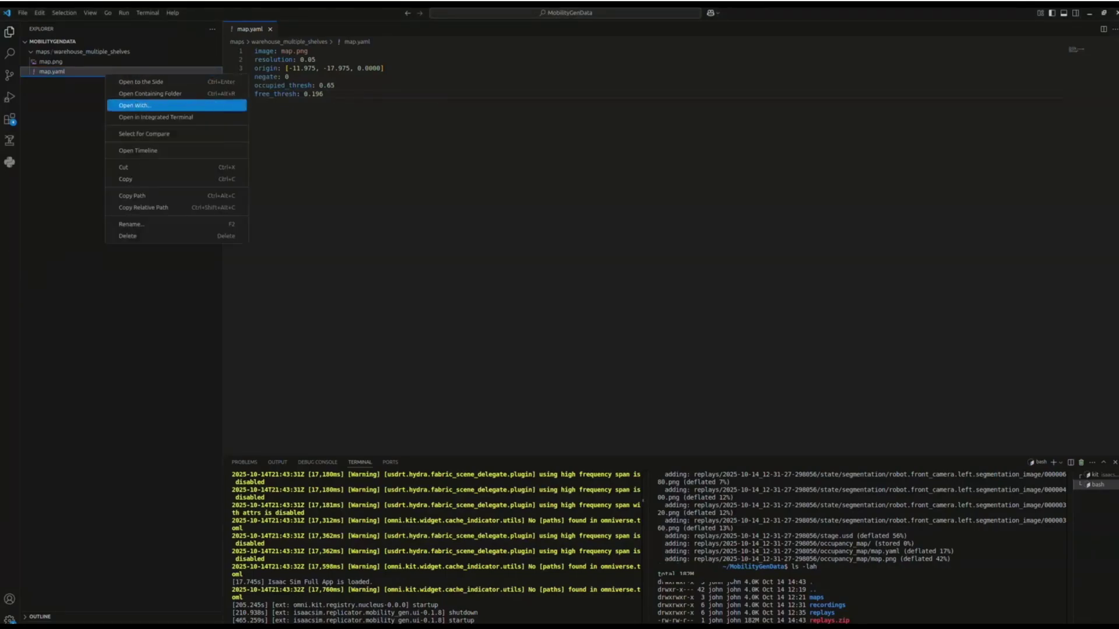
{"action": "left_click", "coordinate": [166, 196]}
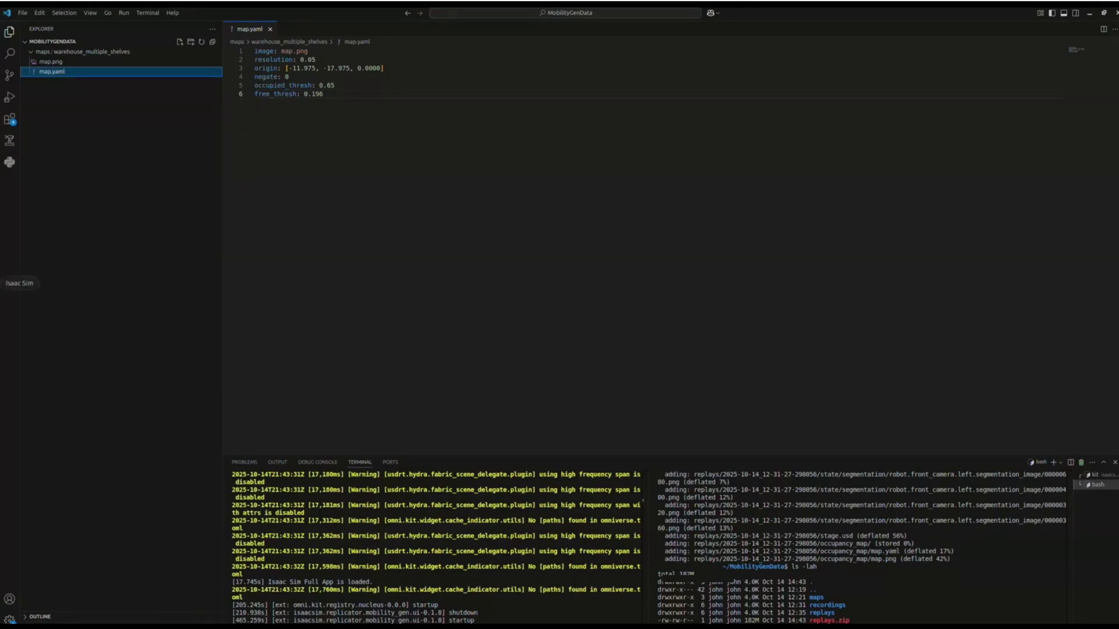
{"action": "left_click", "coordinate": [8, 282]}
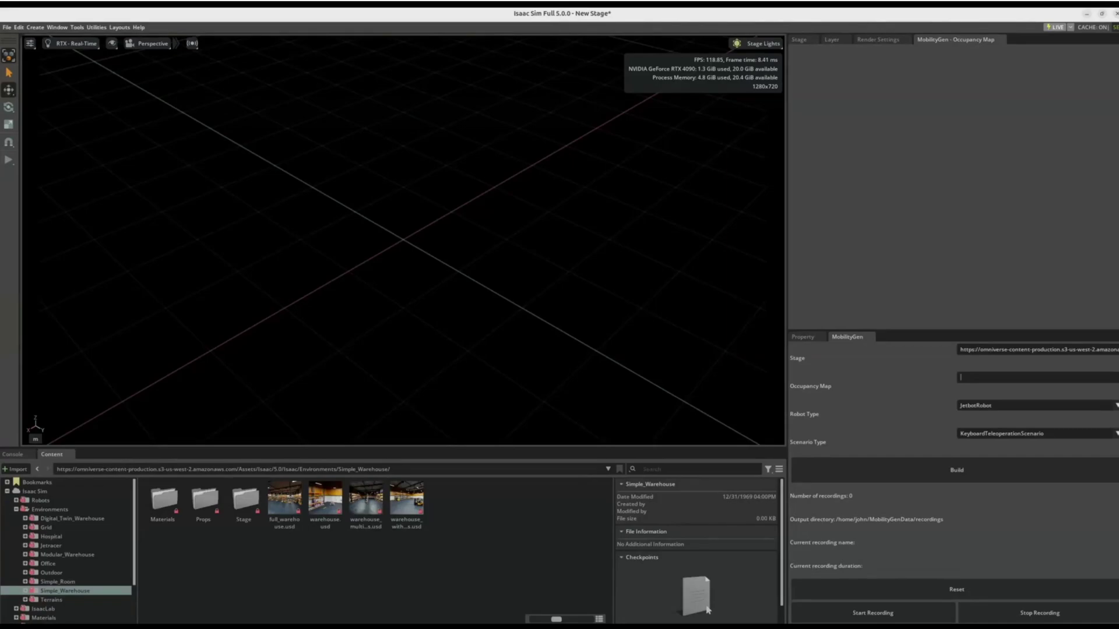
Step: Build MobilityGen with the map.yaml occupancy map, H1Robot and RandomPathFollowingScenario
{"action": "key", "text": "ctrl+v"}
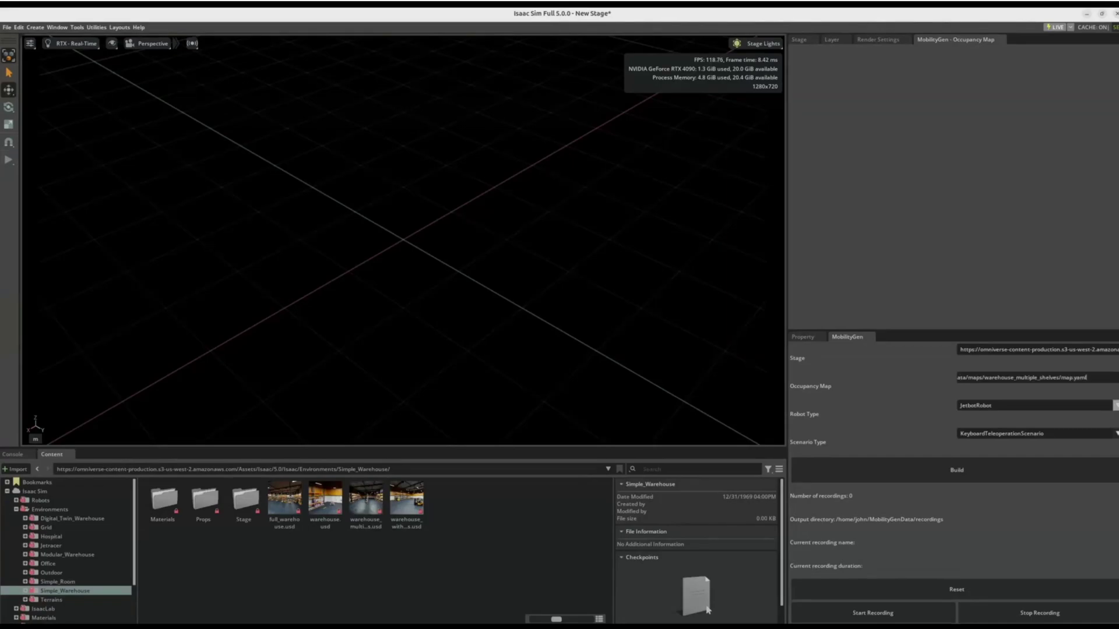
{"action": "left_click", "coordinate": [1036, 405]}
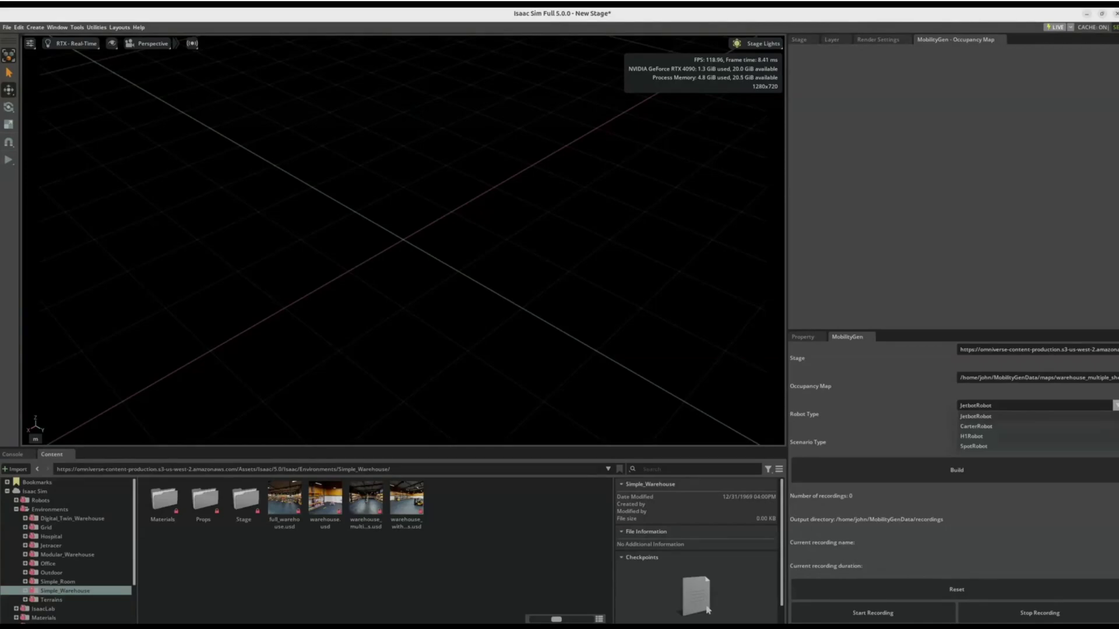
{"action": "left_click", "coordinate": [972, 435]}
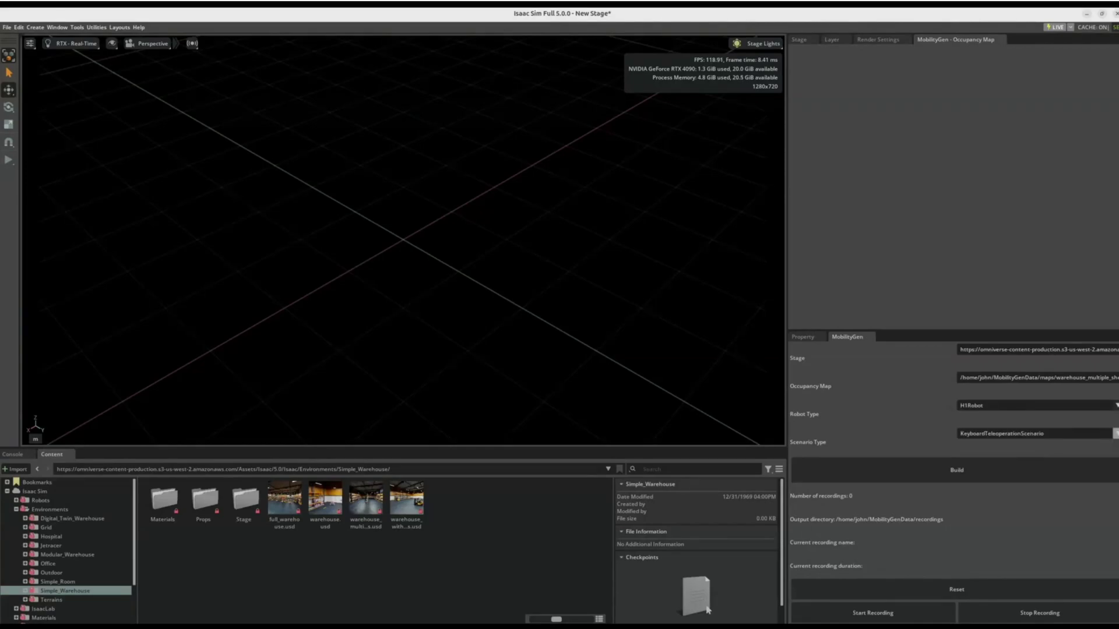
{"action": "left_click", "coordinate": [1035, 434]}
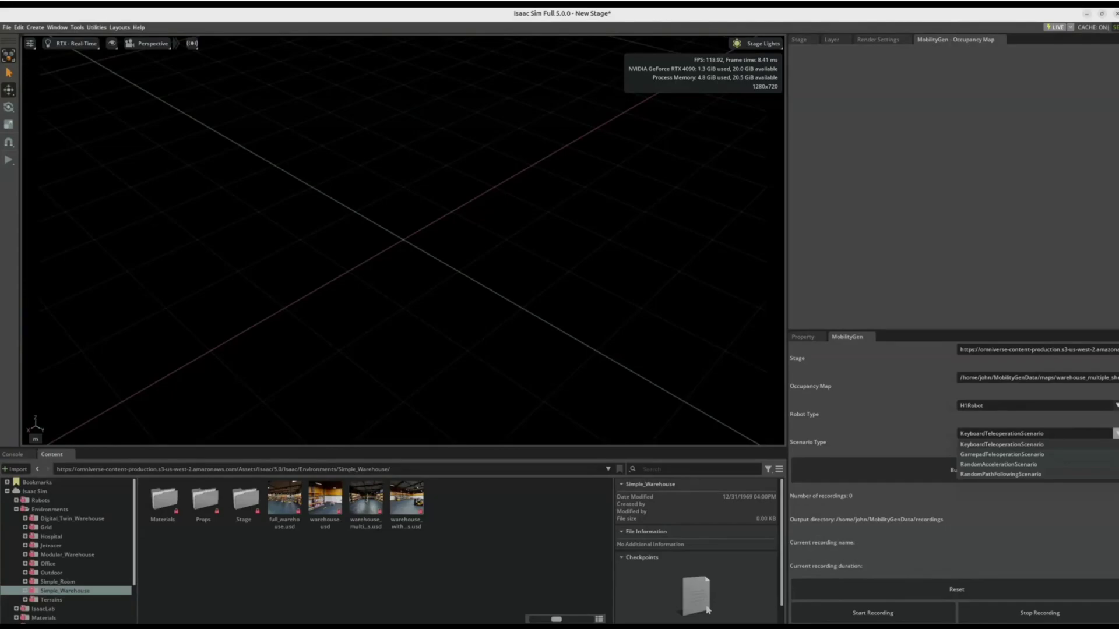
{"action": "left_click", "coordinate": [1000, 474]}
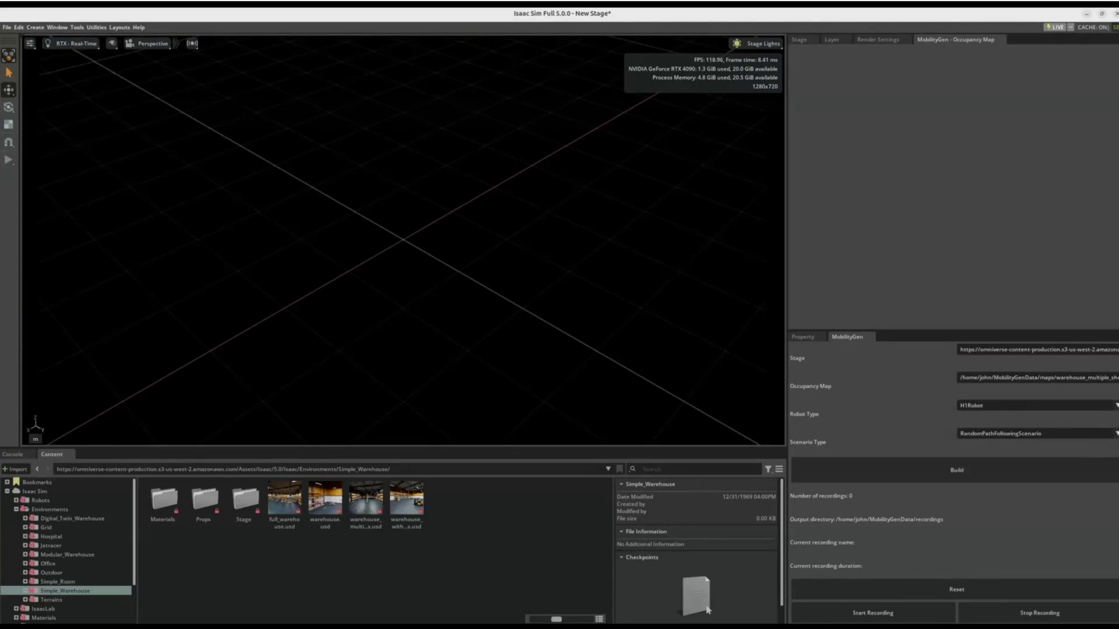
{"action": "left_click", "coordinate": [1001, 472]}
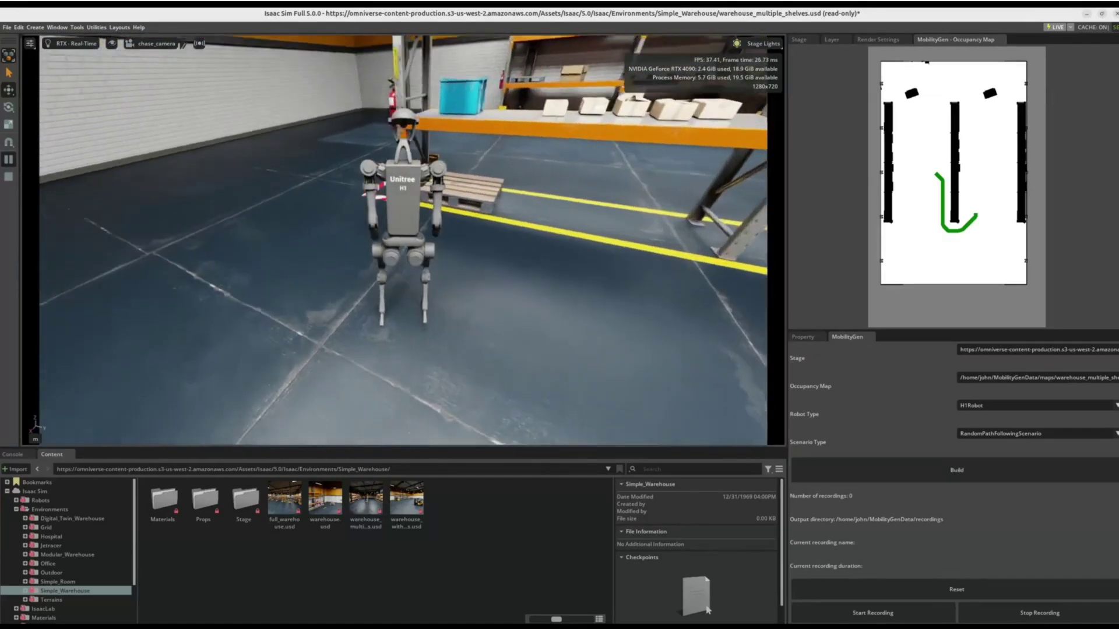
Step: Start a MobilityGen recording once the H1 warehouse scene finishes building
{"action": "left_click", "coordinate": [872, 612]}
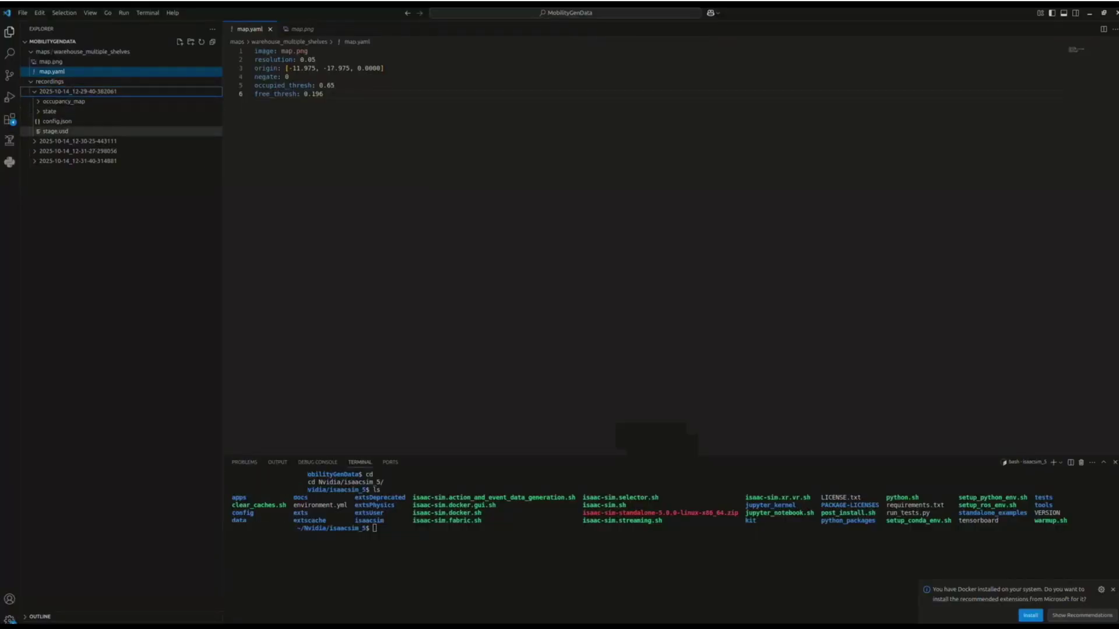
Step: Expand the recording folders and open the latest recording's map.png
{"action": "left_click", "coordinate": [78, 141]}
{"action": "left_click", "coordinate": [77, 190]}
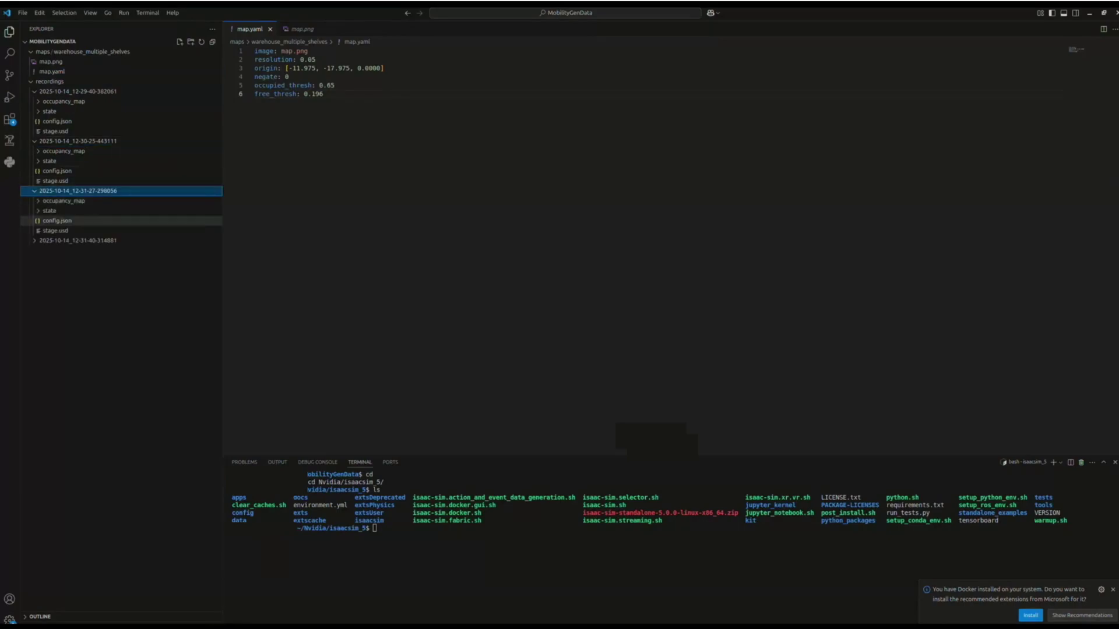
{"action": "left_click", "coordinate": [78, 240]}
{"action": "left_click", "coordinate": [64, 252]}
{"action": "left_click", "coordinate": [57, 261]}
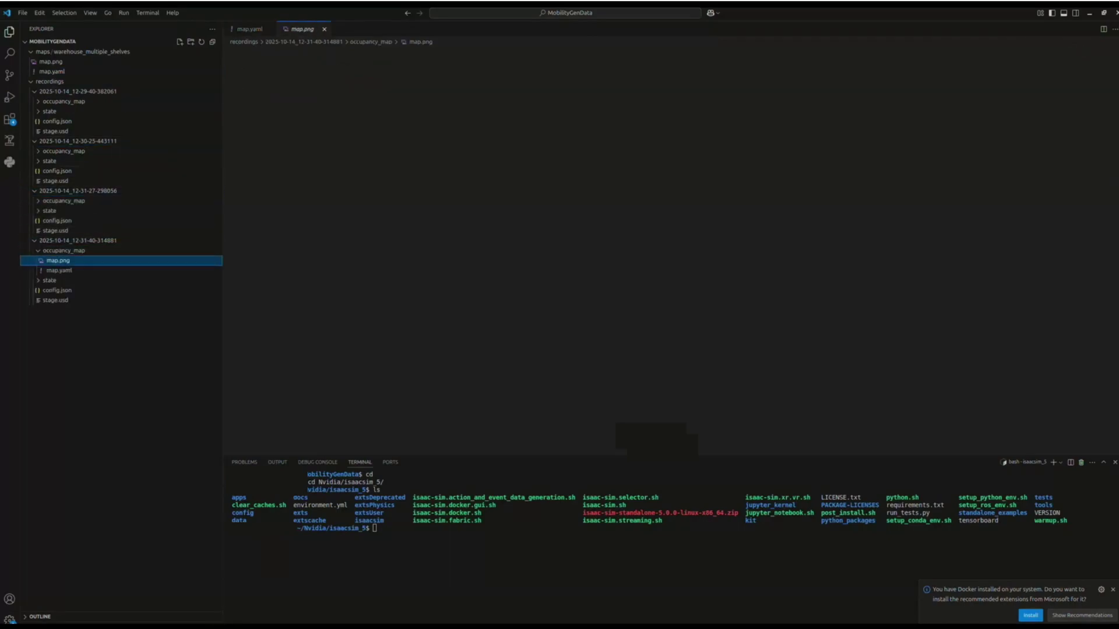
Step: Return to map.yaml, collapse the recording folders, and switch to the Firefox documentation
{"action": "left_click", "coordinate": [53, 72]}
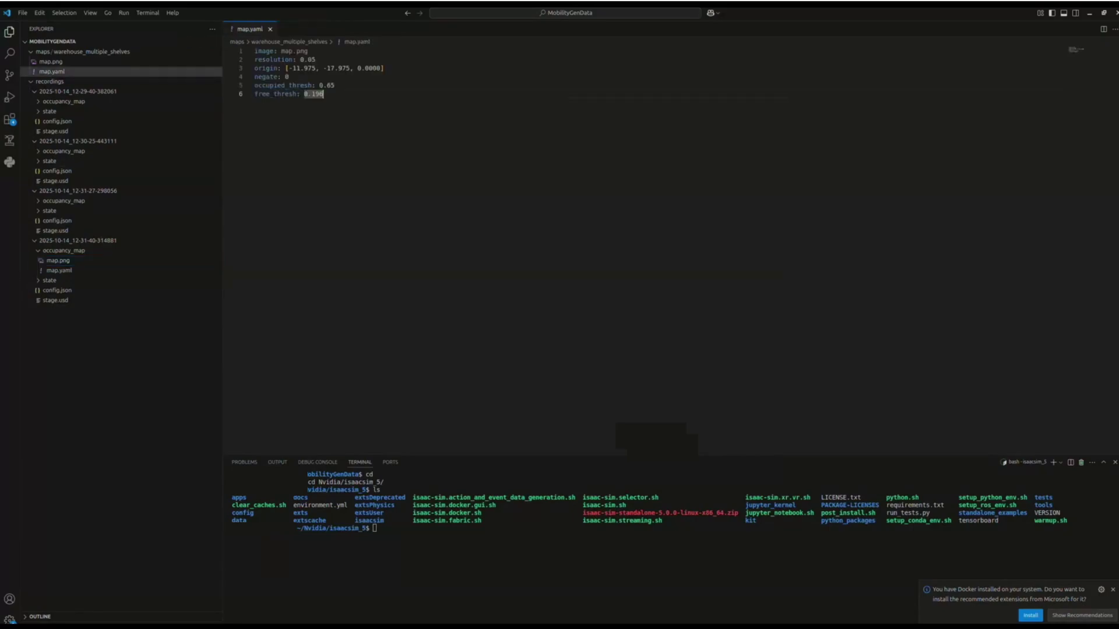
{"action": "left_click", "coordinate": [77, 92]}
{"action": "left_click", "coordinate": [78, 101]}
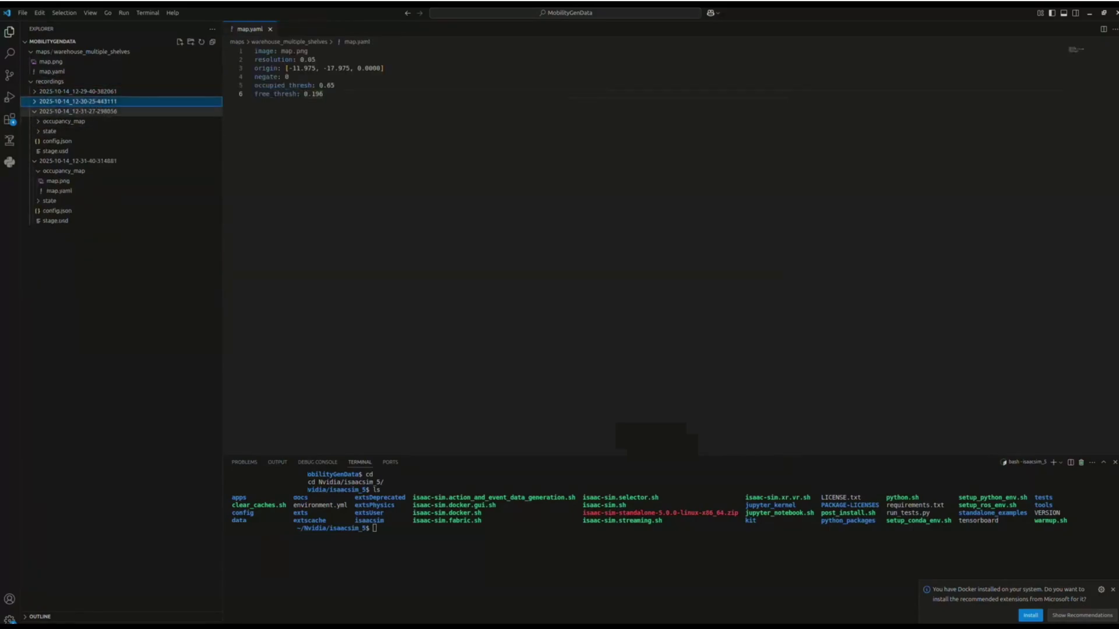
{"action": "left_click", "coordinate": [78, 121]}
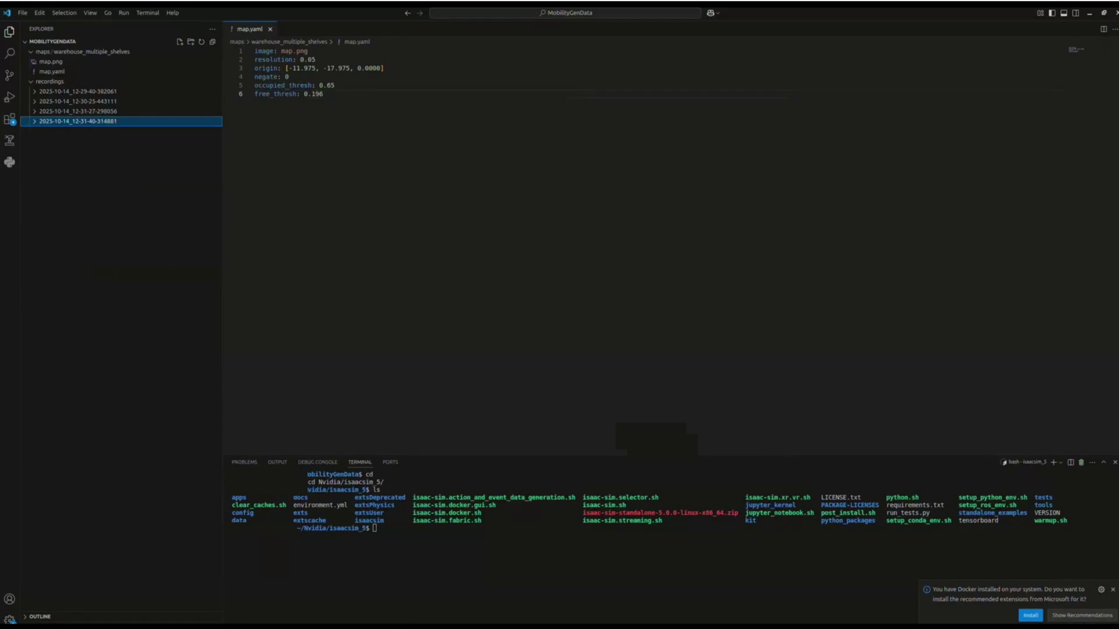
{"action": "key", "text": "ctrl+grave"}
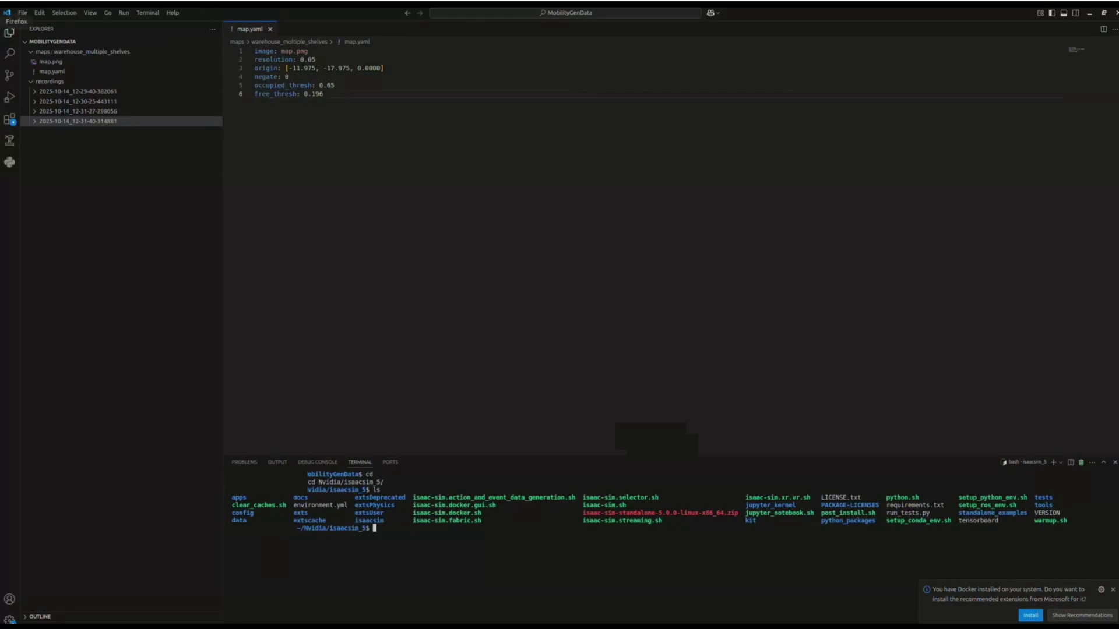
{"action": "key", "text": "alt+Tab"}
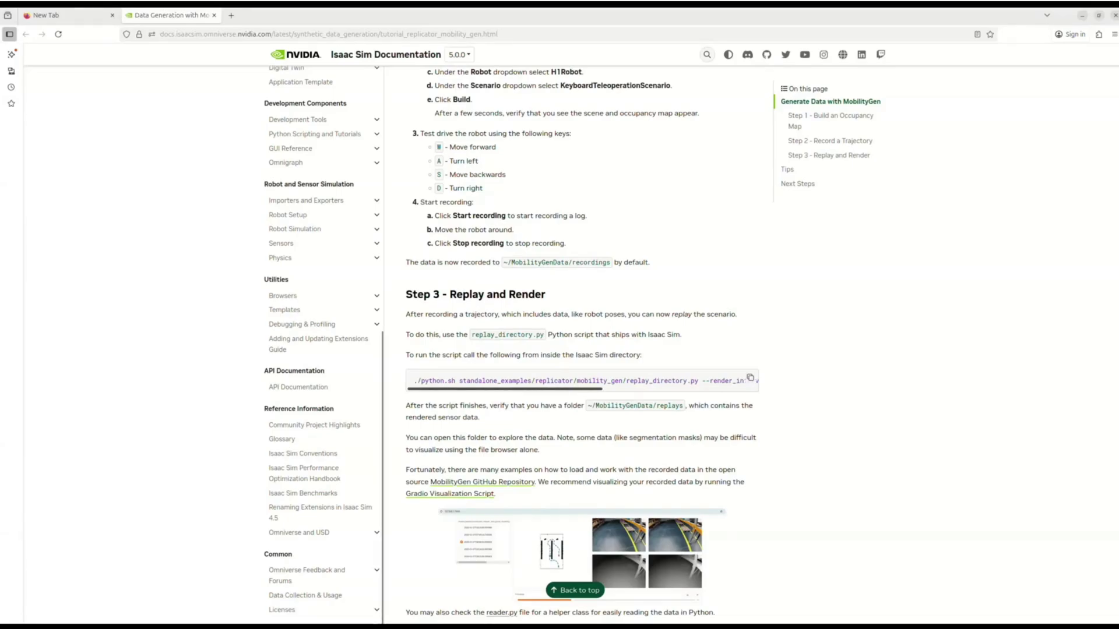
{"action": "scroll", "coordinate": [581, 381], "scroll_direction": "right", "scroll_amount": 5}
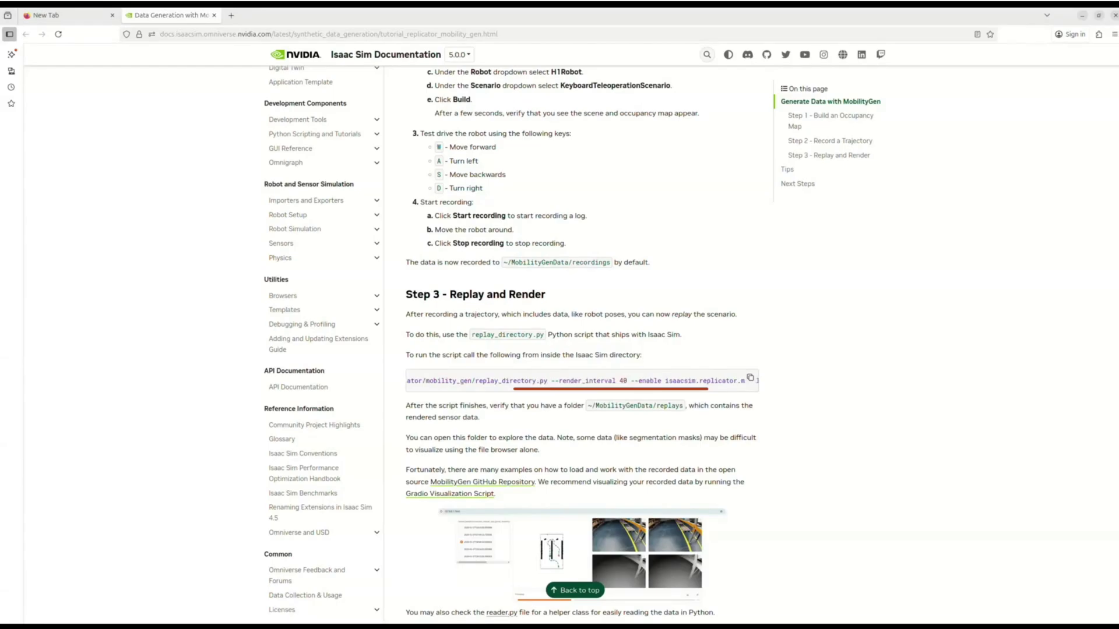
{"action": "scroll", "coordinate": [581, 381], "scroll_direction": "right", "scroll_amount": 3}
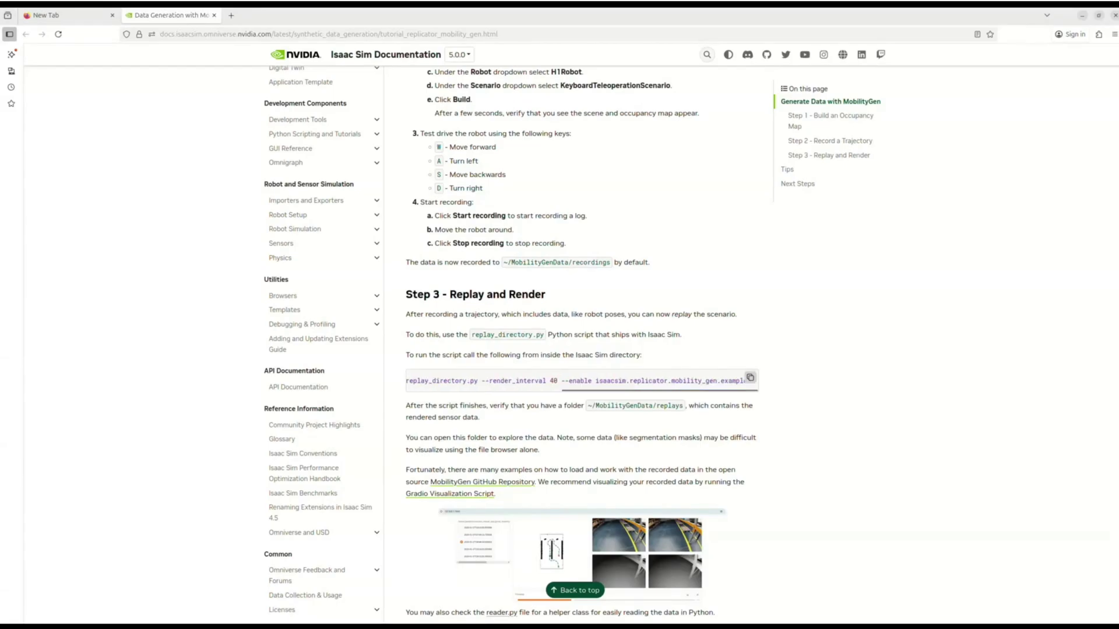
Step: Copy the Step 3 replay_directory.py command and bring Visual Studio Code forward
{"action": "left_click", "coordinate": [749, 378]}
{"action": "scroll", "coordinate": [581, 381], "scroll_direction": "left", "scroll_amount": 2}
{"action": "scroll", "coordinate": [581, 381], "scroll_direction": "left", "scroll_amount": 2}
{"action": "scroll", "coordinate": [582, 381], "scroll_direction": "left", "scroll_amount": 2}
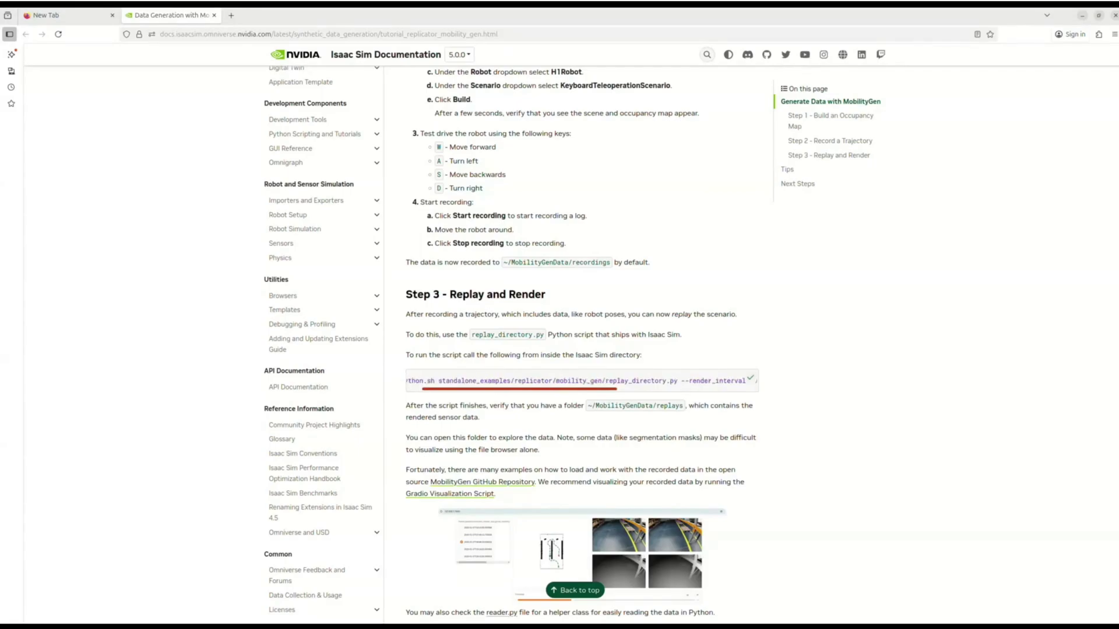
{"action": "scroll", "coordinate": [581, 382], "scroll_direction": "left", "scroll_amount": 2}
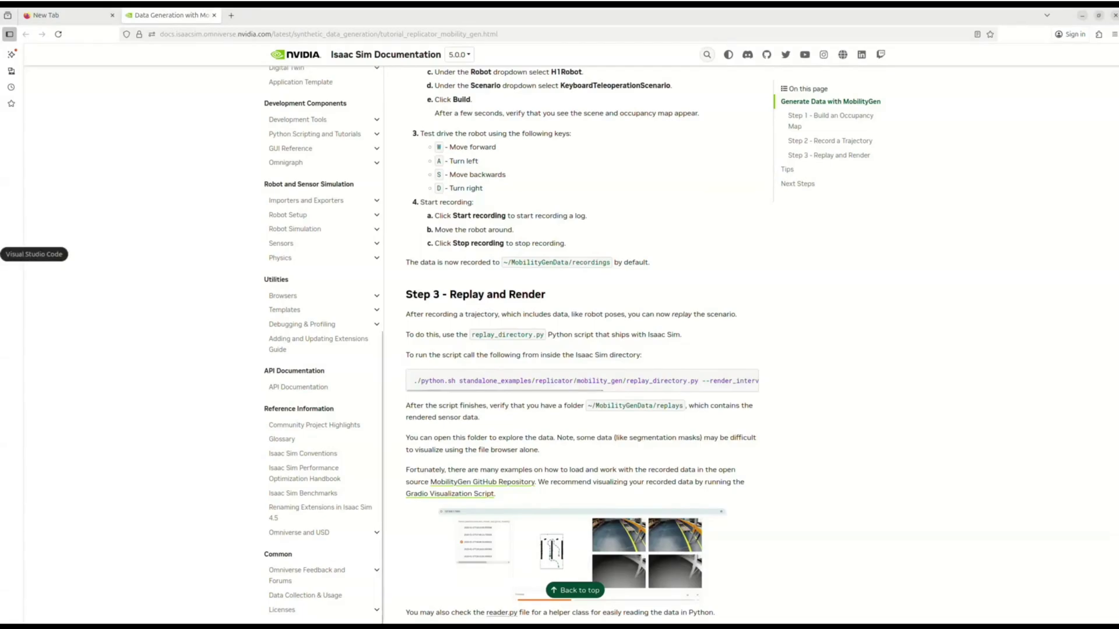
{"action": "left_click", "coordinate": [9, 254]}
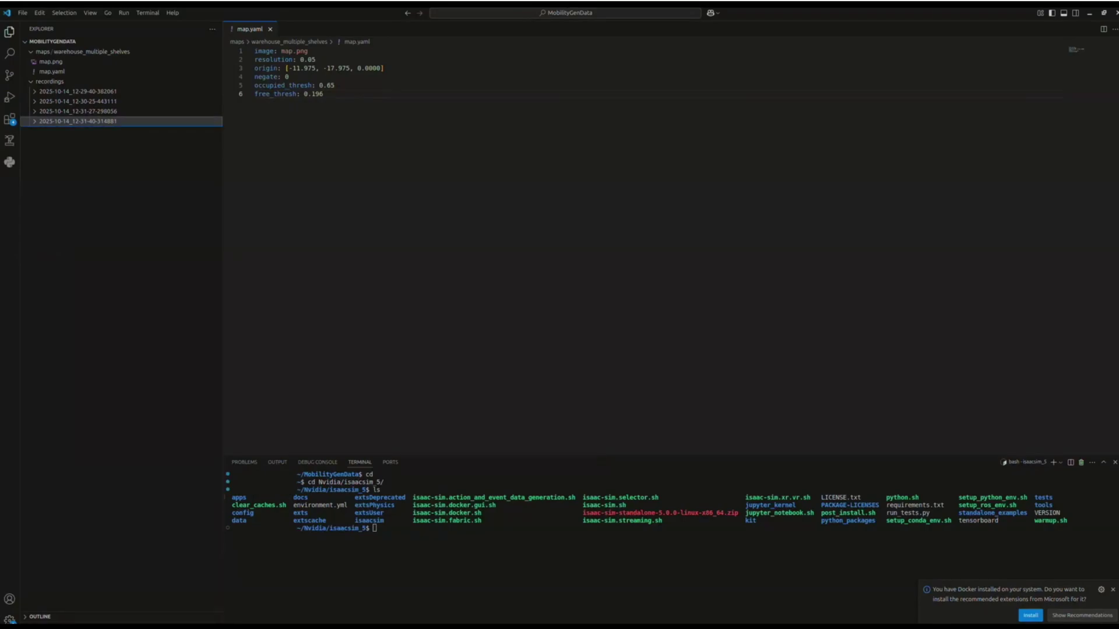
Step: Paste the replay_directory.py command with render interval 40 into the terminal and run it
{"action": "right_click", "coordinate": [454, 528]}
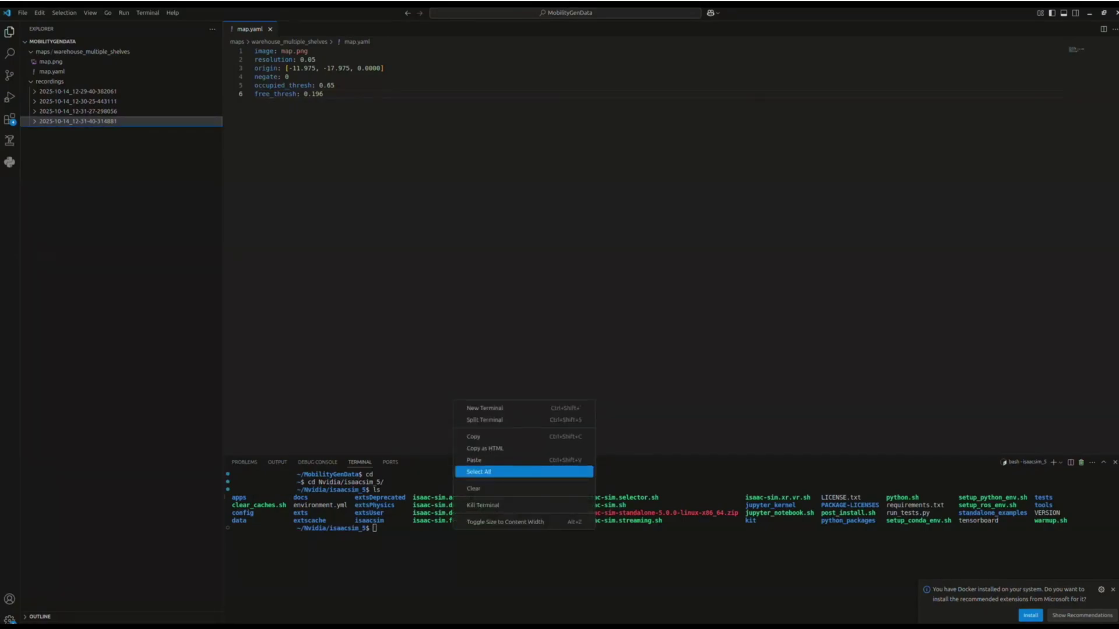
{"action": "left_click", "coordinate": [476, 460]}
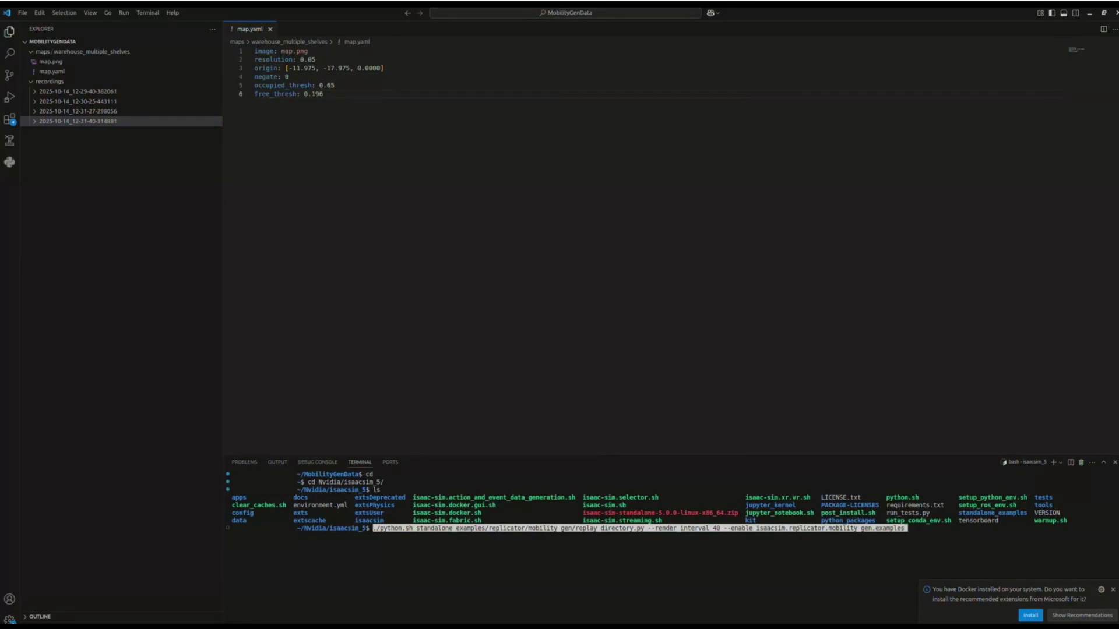
{"action": "key", "text": "ctrl+c"}
{"action": "type", "text": "cd"}
{"action": "type", "text": "~/"}
{"action": "key", "text": "Return"}
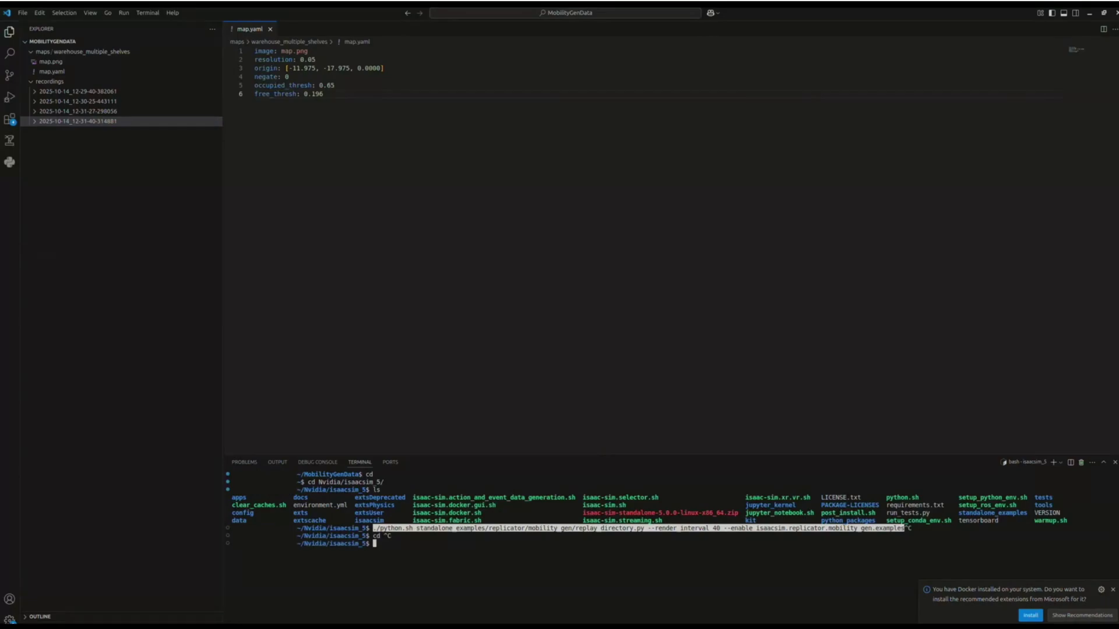
{"action": "right_click", "coordinate": [614, 457]}
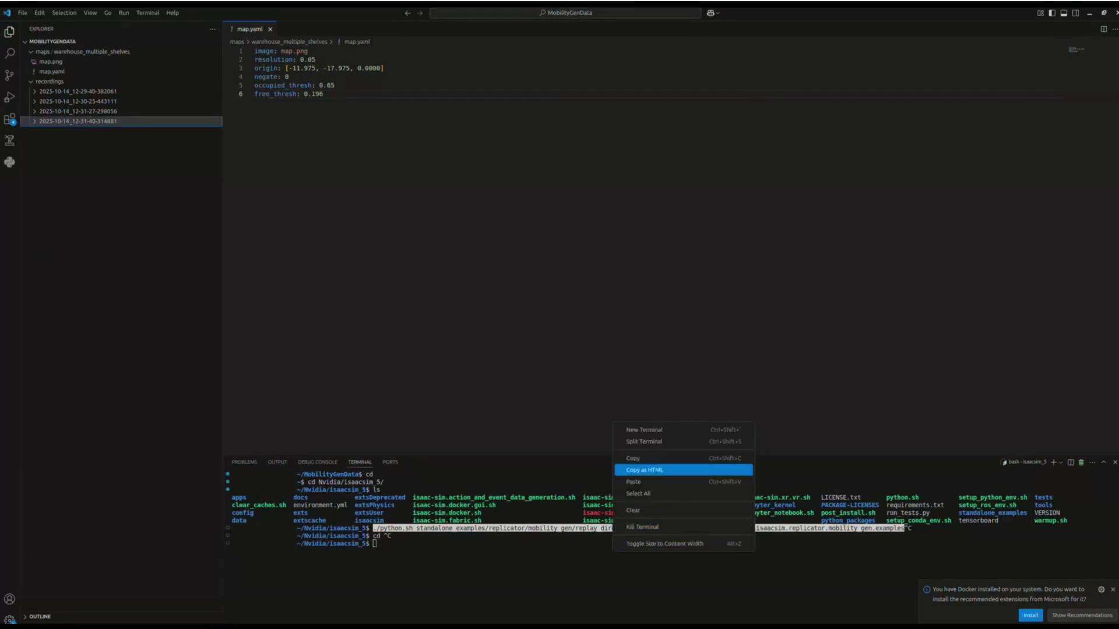
{"action": "left_click", "coordinate": [665, 481]}
{"action": "key", "text": "ctrl+shift+v"}
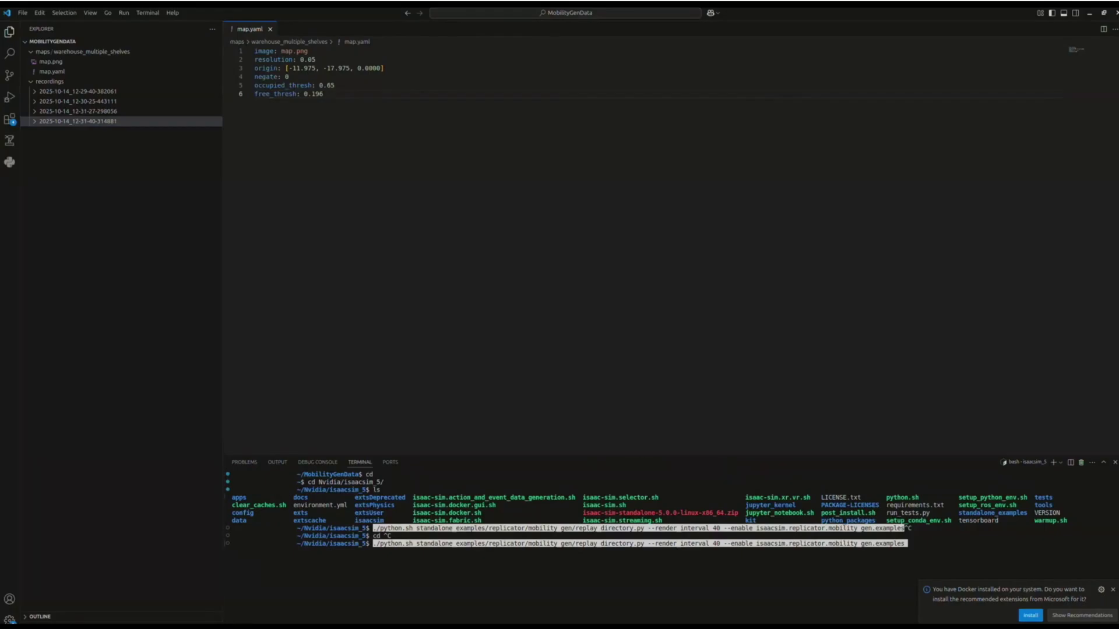
{"action": "key", "text": "Return"}
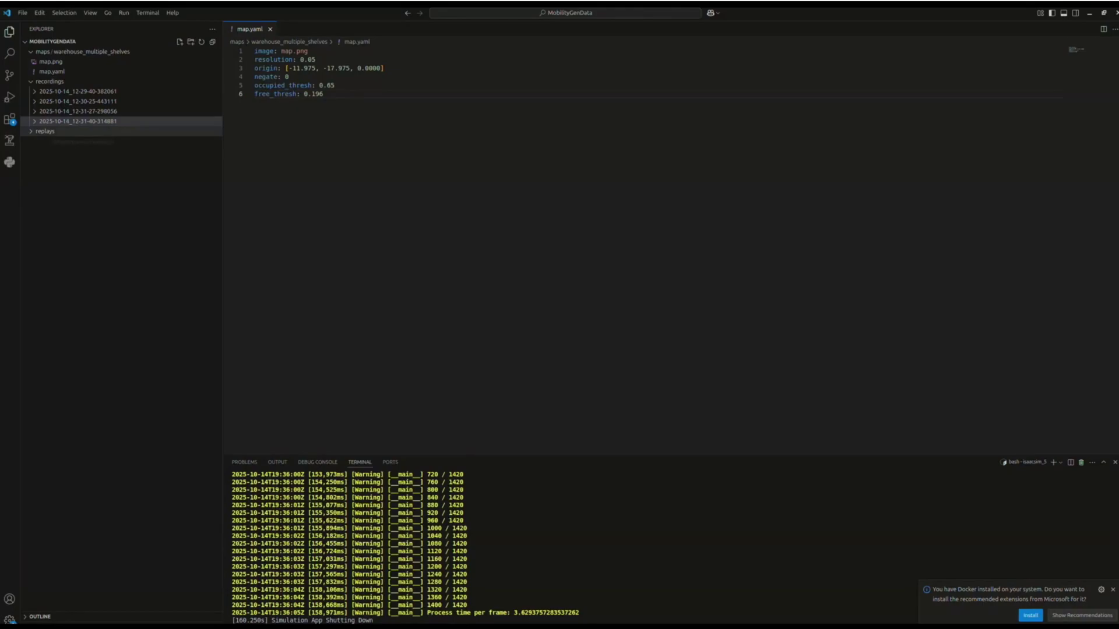
Step: Expand replays > first dated folder > state > rgb > robot.front_camera.left.rgb_image
{"action": "left_click", "coordinate": [44, 132]}
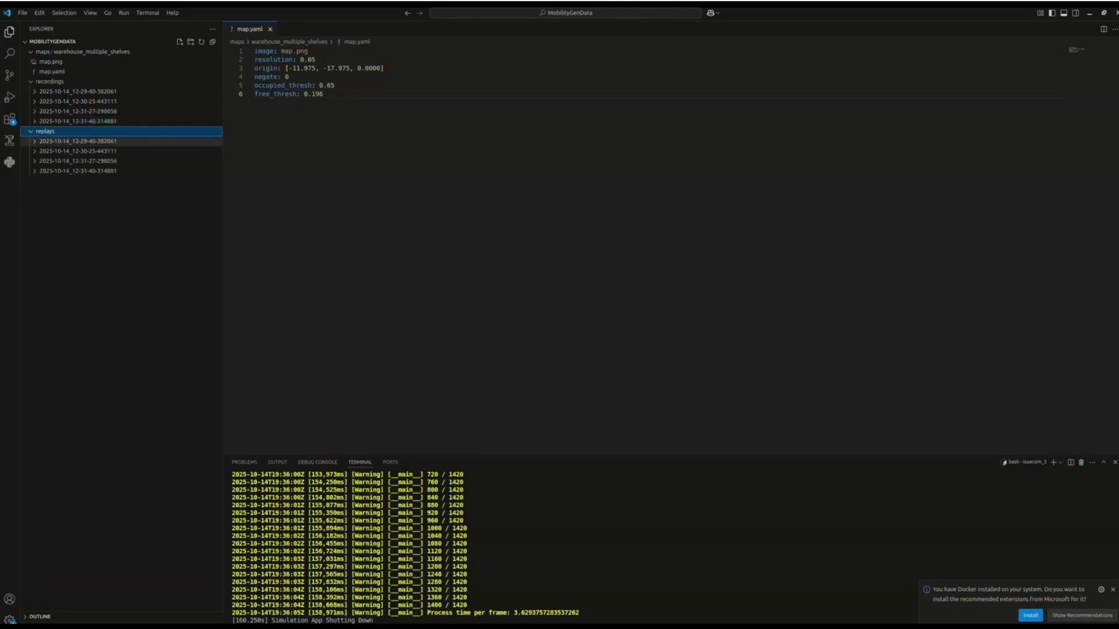
{"action": "left_click", "coordinate": [78, 141]}
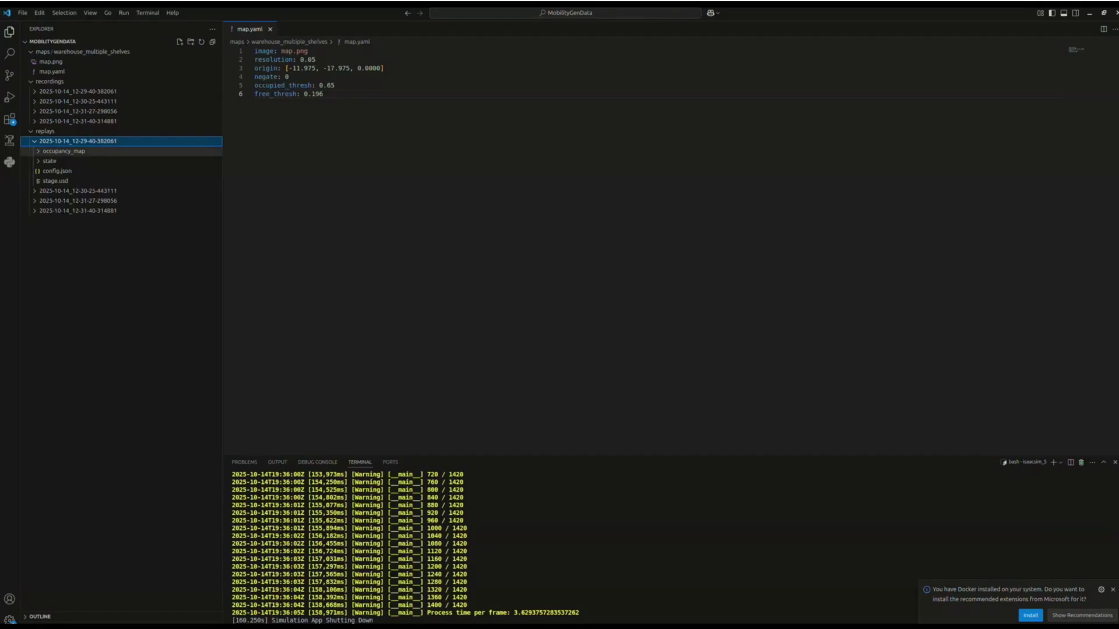
{"action": "left_click", "coordinate": [49, 161]}
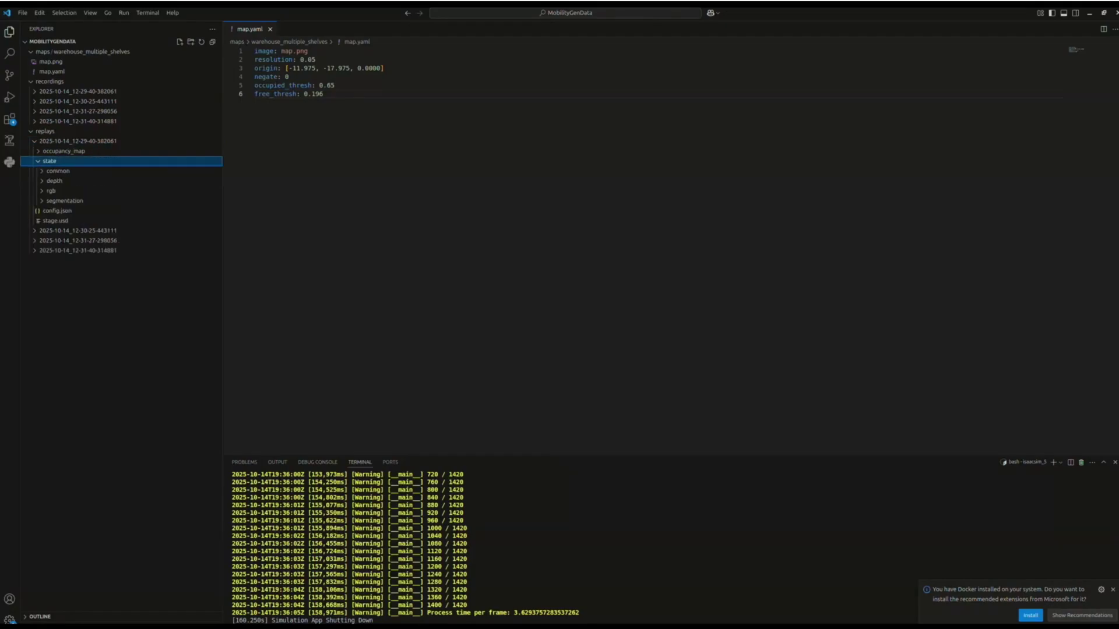
{"action": "left_click", "coordinate": [52, 191]}
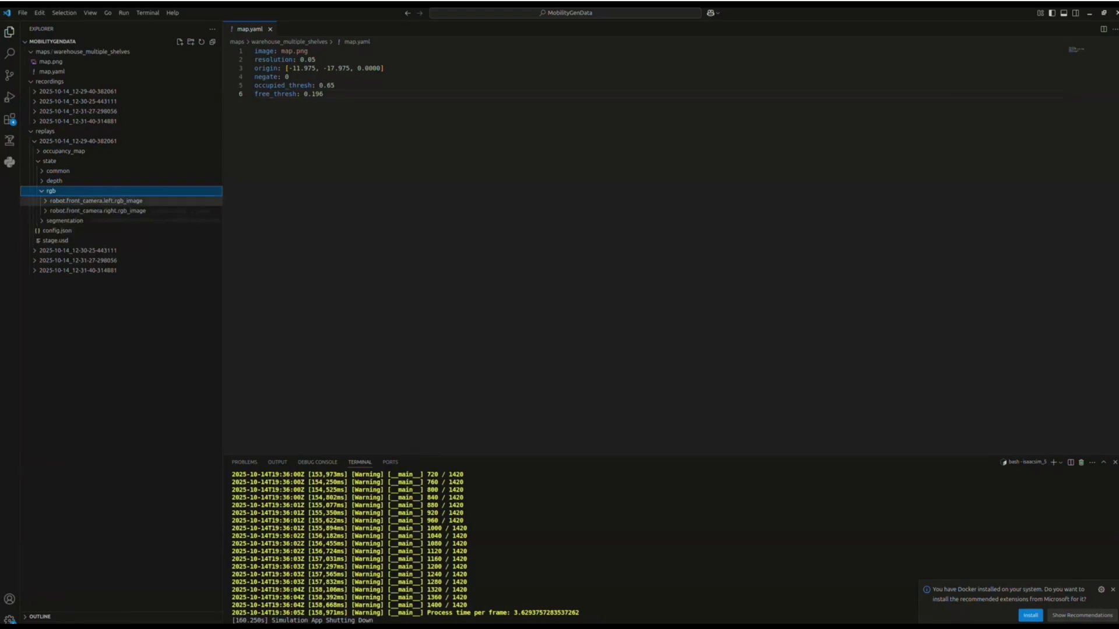
{"action": "left_click", "coordinate": [96, 200]}
Step: View left front-camera RGB frames 00000000.jpg, 00000280.jpg and 00001360.jpg
{"action": "left_click", "coordinate": [71, 211]}
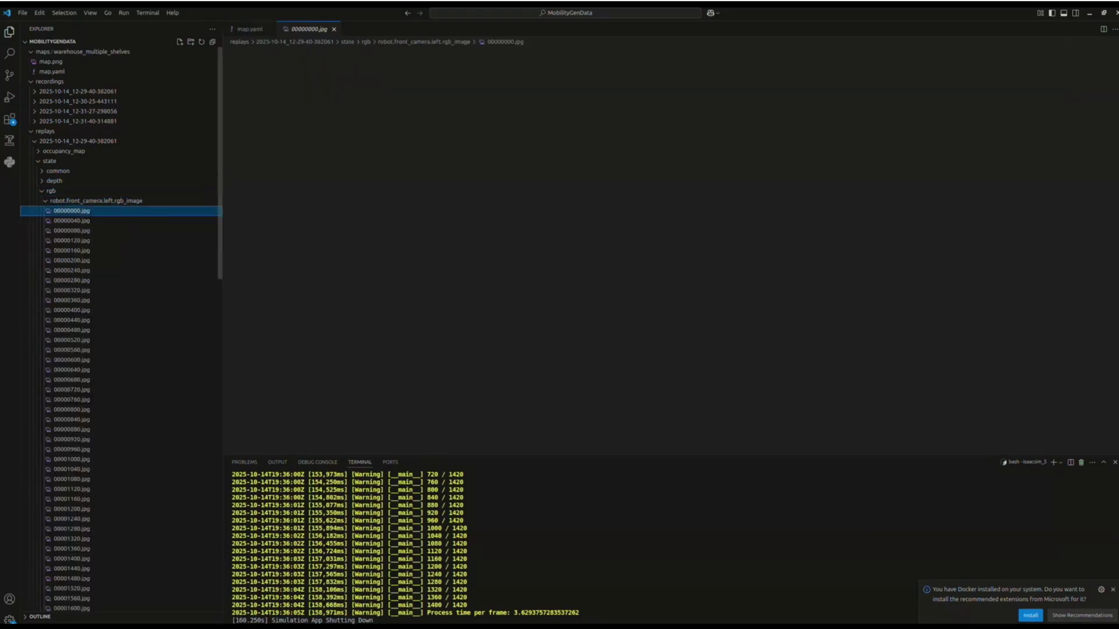
{"action": "key", "text": "Down"}
{"action": "key", "text": "Down"}
{"action": "key", "text": "Down"}
{"action": "key", "text": "Down"}
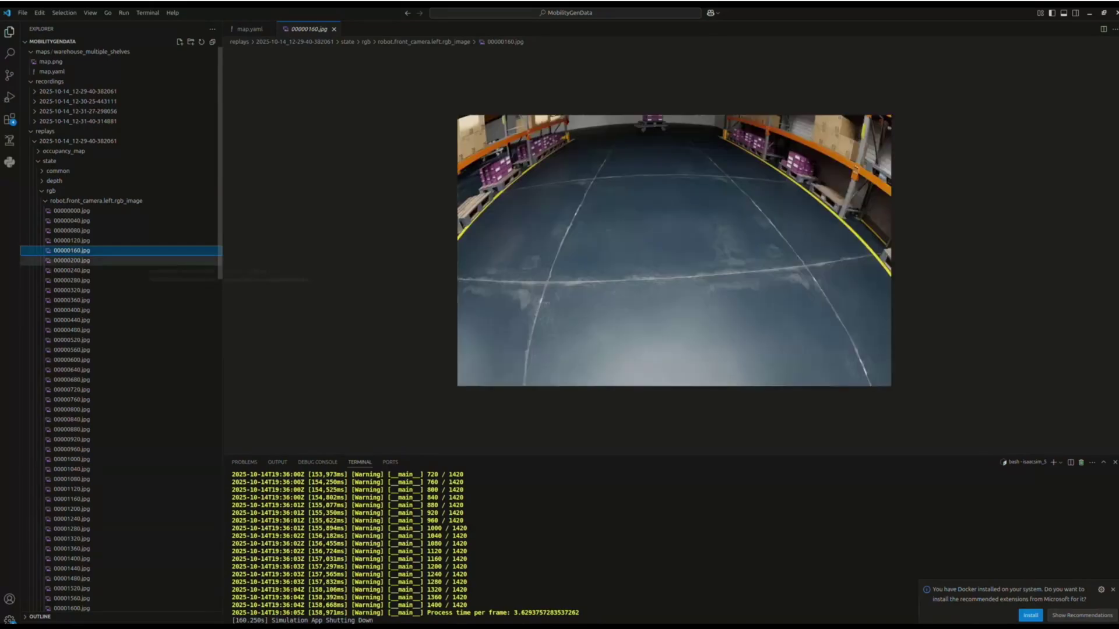
{"action": "left_click", "coordinate": [72, 280]}
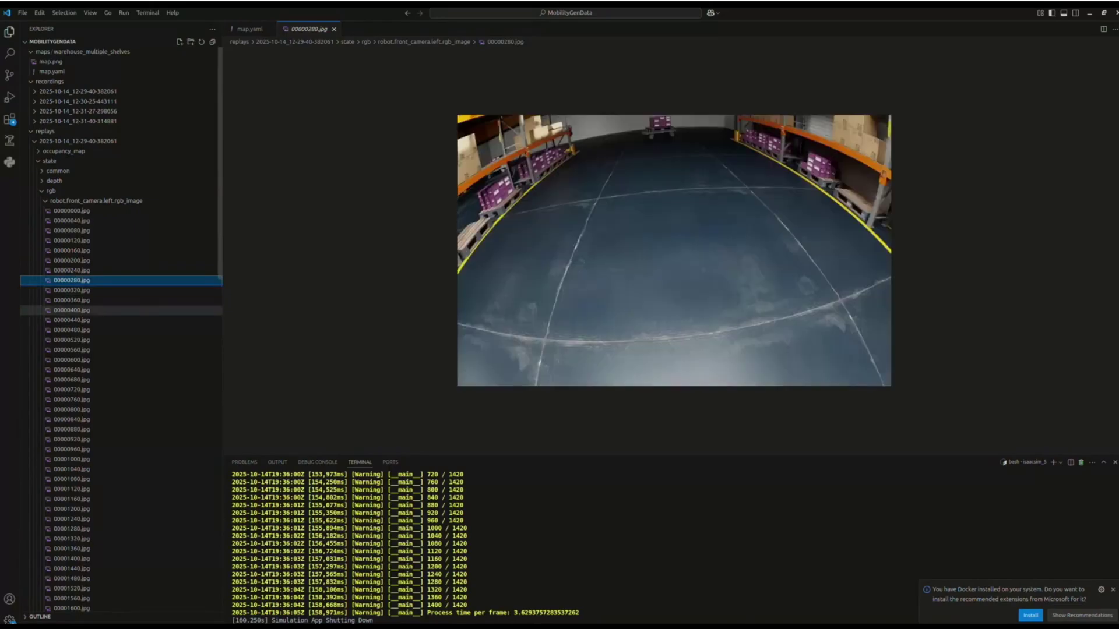
{"action": "scroll", "coordinate": [70, 302], "scroll_direction": "down", "scroll_amount": 1}
{"action": "scroll", "coordinate": [70, 297], "scroll_direction": "down", "scroll_amount": 3}
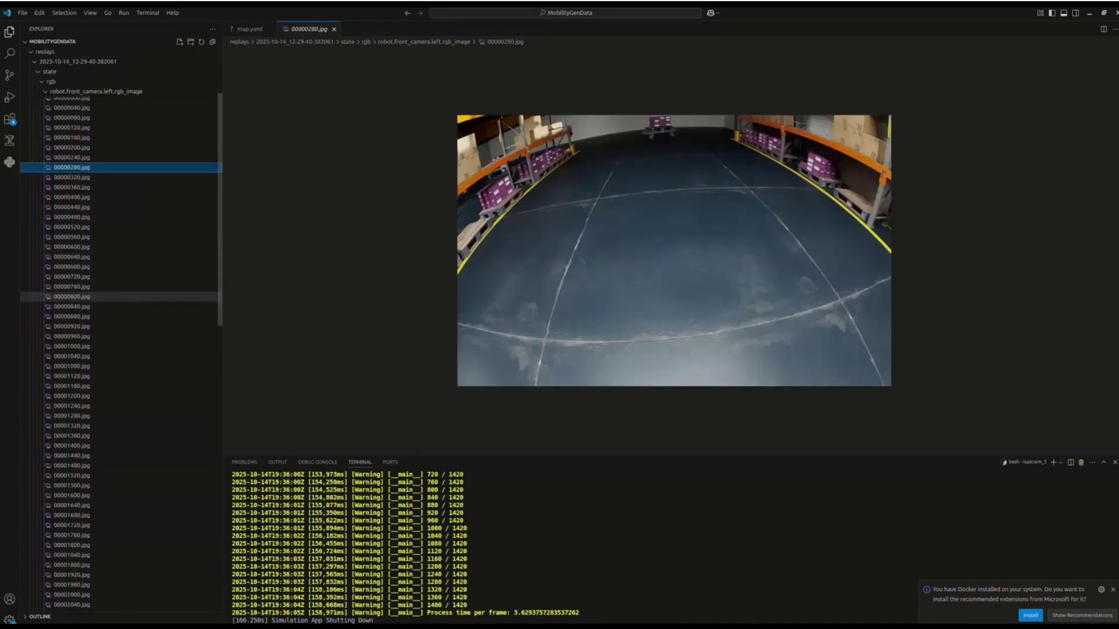
{"action": "scroll", "coordinate": [70, 297], "scroll_direction": "down", "scroll_amount": 3}
{"action": "left_click", "coordinate": [72, 323]}
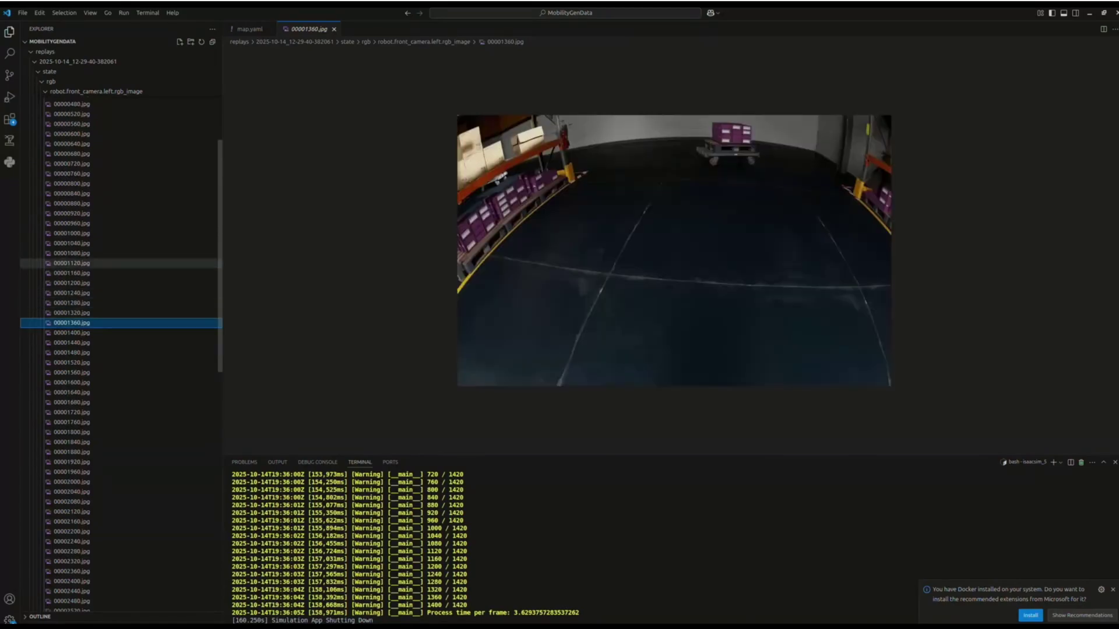
{"action": "scroll", "coordinate": [70, 297], "scroll_direction": "up", "scroll_amount": 1}
{"action": "scroll", "coordinate": [71, 262], "scroll_direction": "up", "scroll_amount": 4}
{"action": "scroll", "coordinate": [70, 253], "scroll_direction": "up", "scroll_amount": 2}
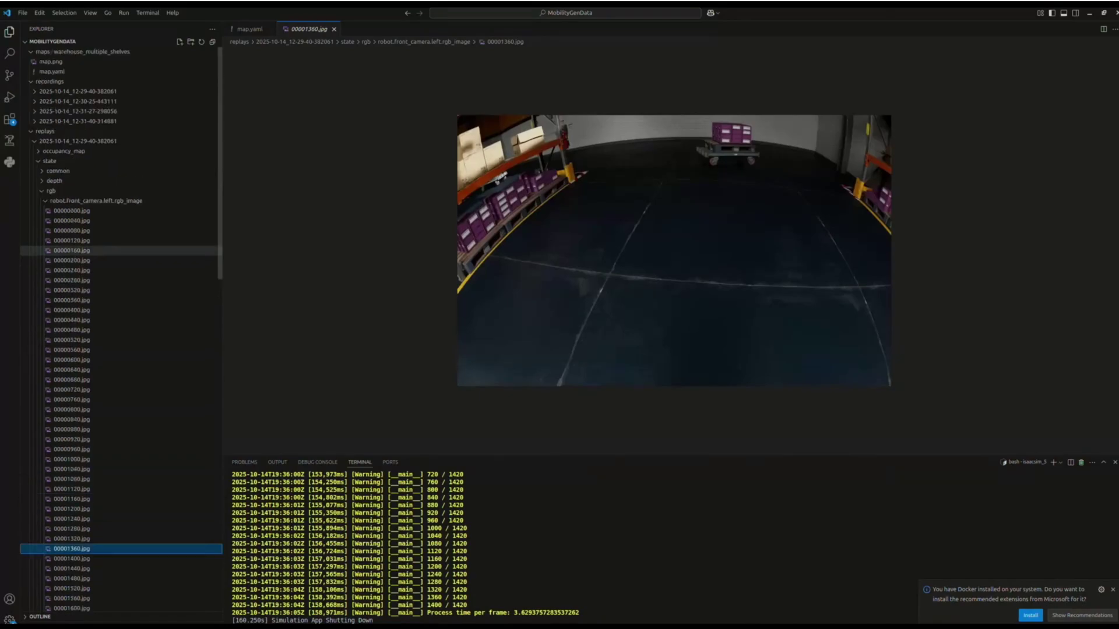
Step: Collapse rgb, expand depth > robot.front_camera.left.depth_image, and view frames 00000600.png and 00001000.png
{"action": "left_click", "coordinate": [97, 199]}
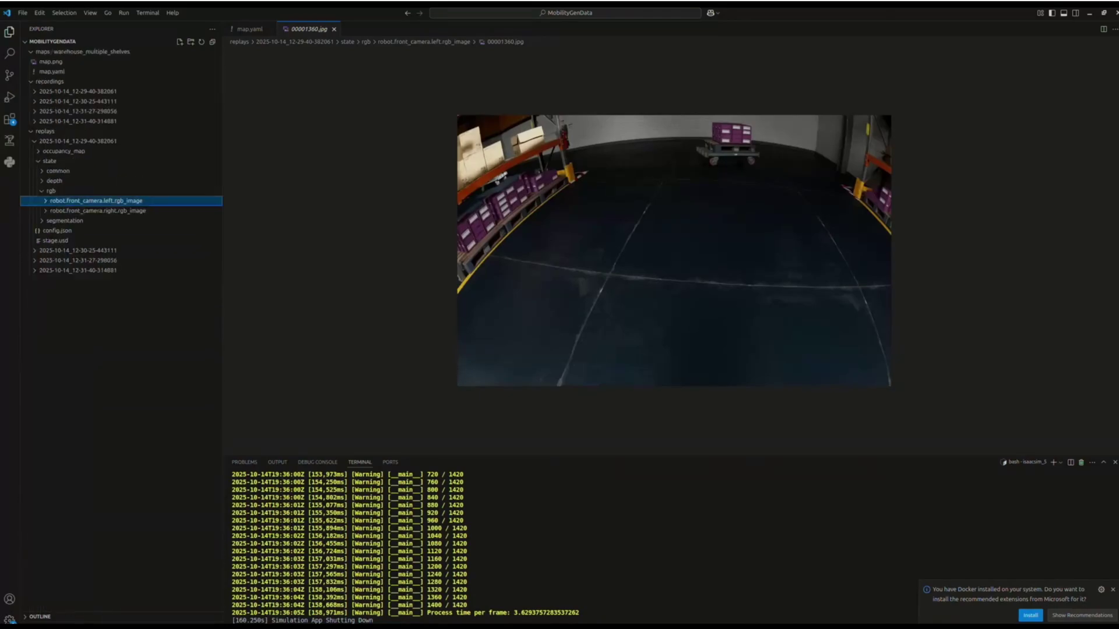
{"action": "left_click", "coordinate": [51, 191]}
{"action": "left_click", "coordinate": [54, 180]}
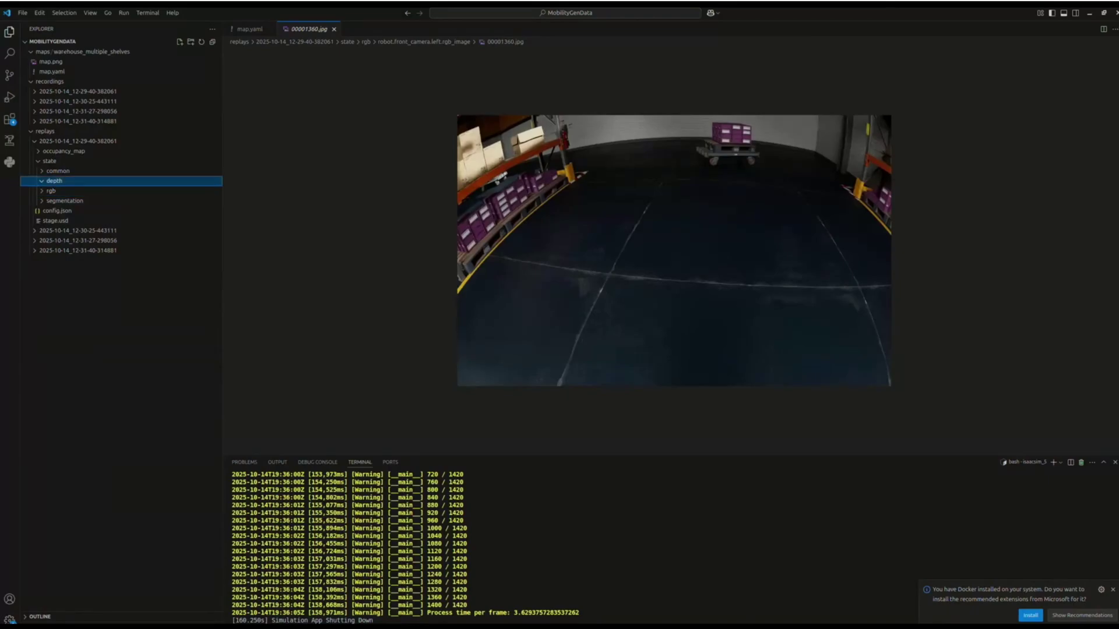
{"action": "left_click", "coordinate": [99, 191]}
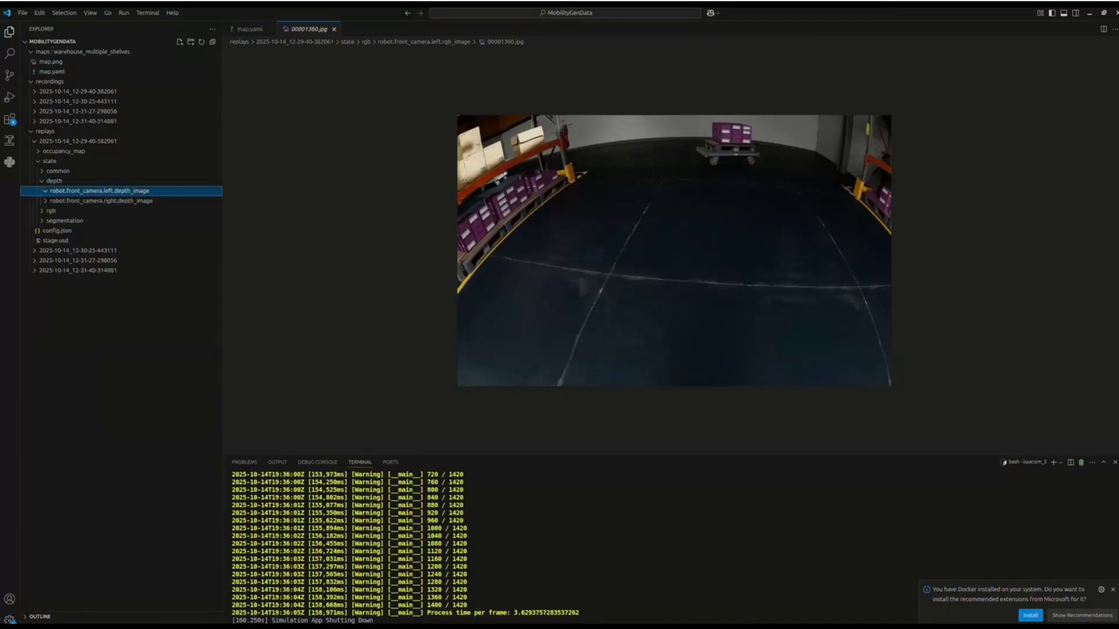
{"action": "left_click", "coordinate": [72, 350]}
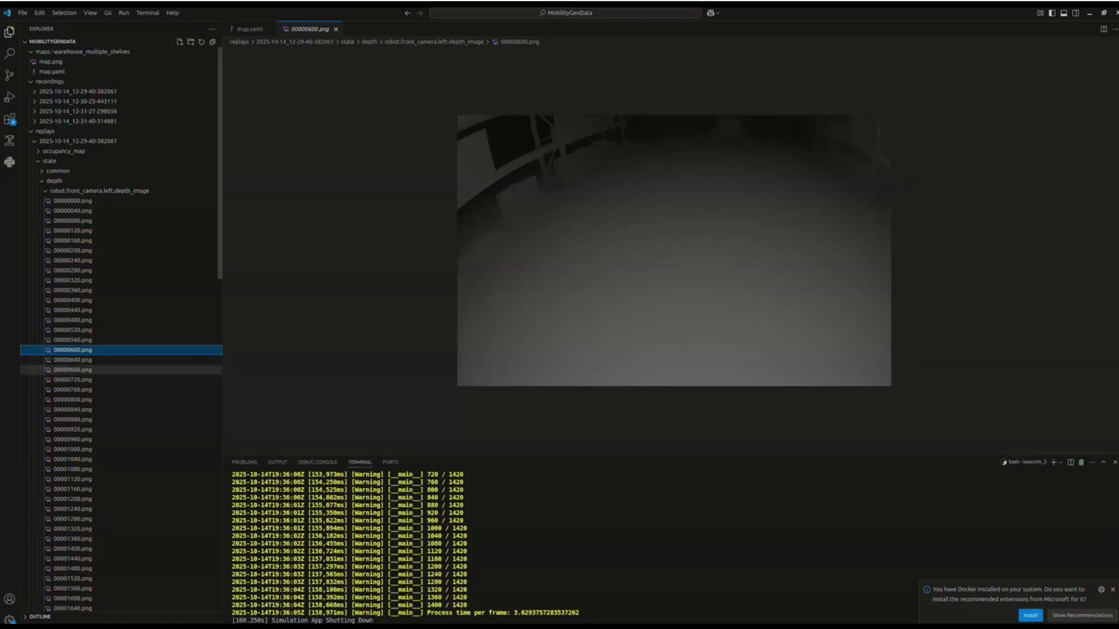
{"action": "left_click", "coordinate": [73, 450]}
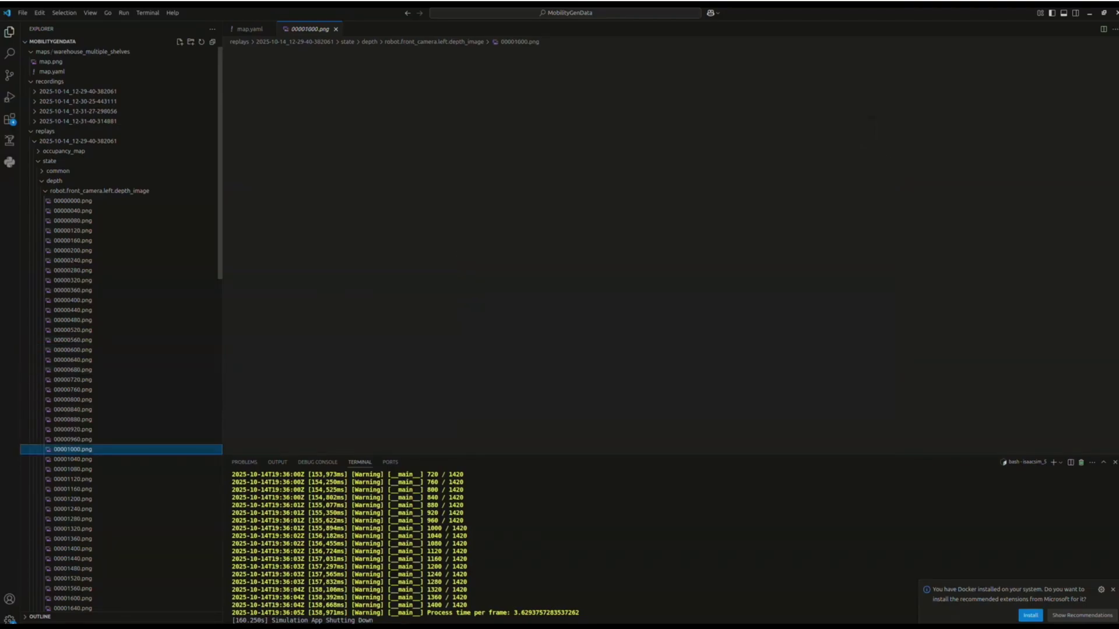